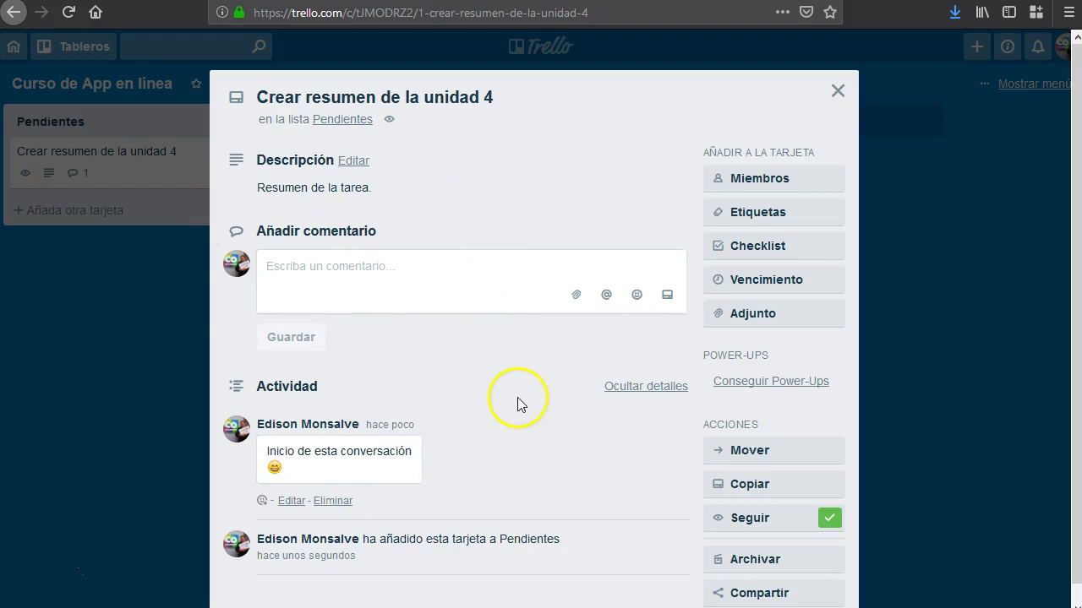
Search the card's member list for a person by first name, clear the search and close the member list.
left_click(784, 181)
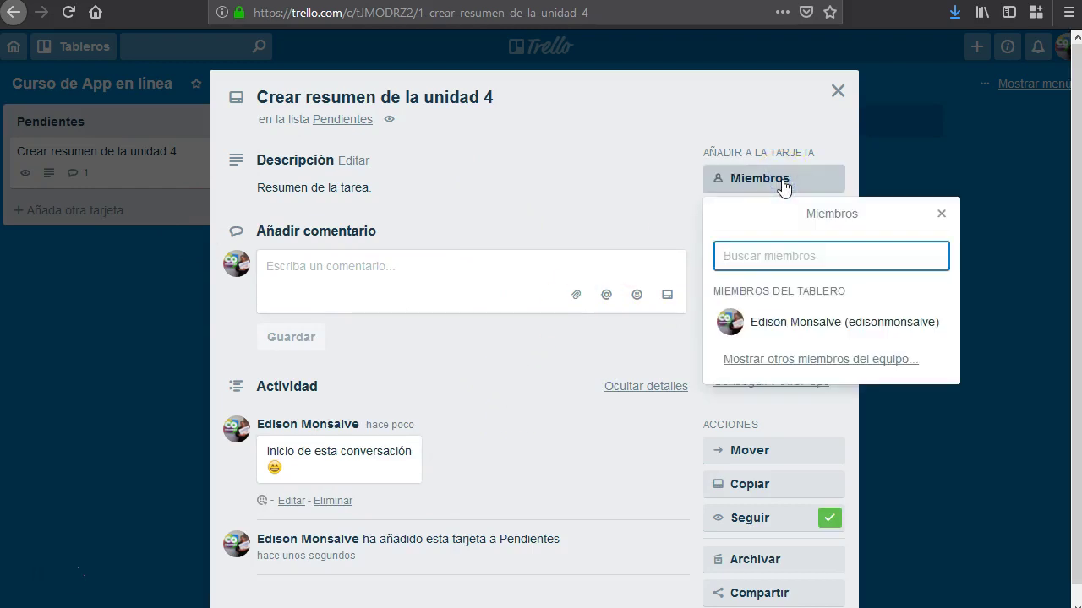
left_click(771, 255)
type("richard")
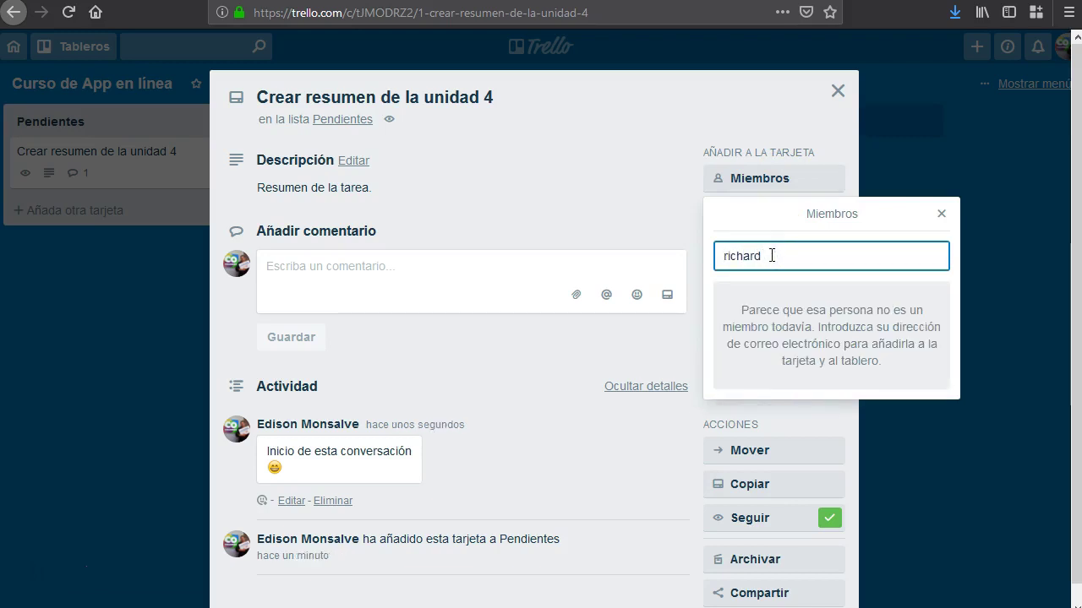
key("BackSpace")
key("BackSpace")
key("BackSpace")
key("BackSpace")
key("BackSpace")
key("BackSpace")
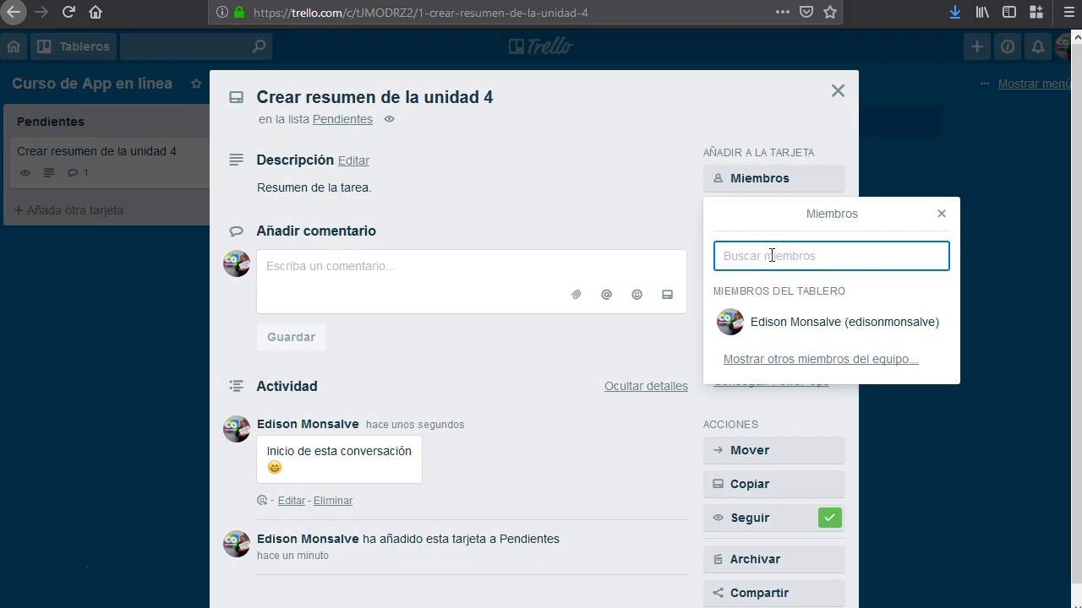
left_click(940, 213)
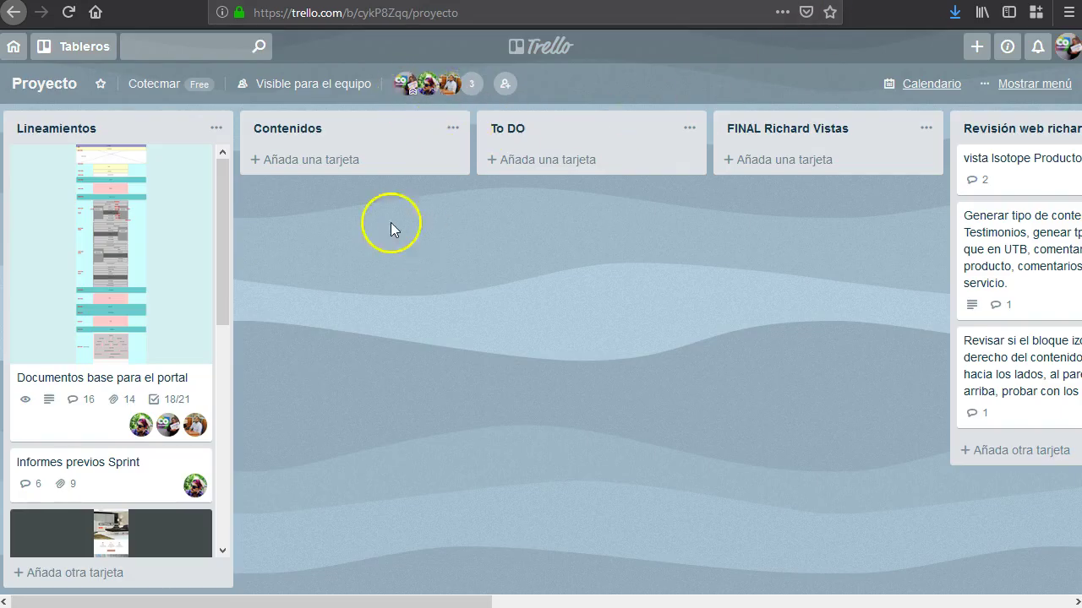
Add a card titled "test" to the Contenidos list of the Proyecto board.
left_click(322, 158)
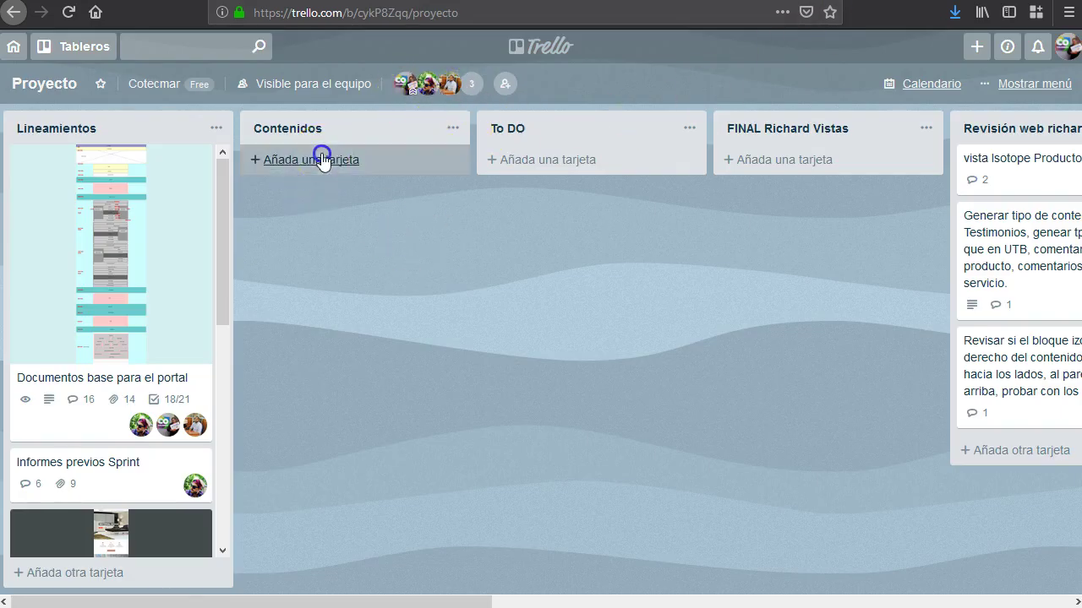
left_click(349, 179)
type("test")
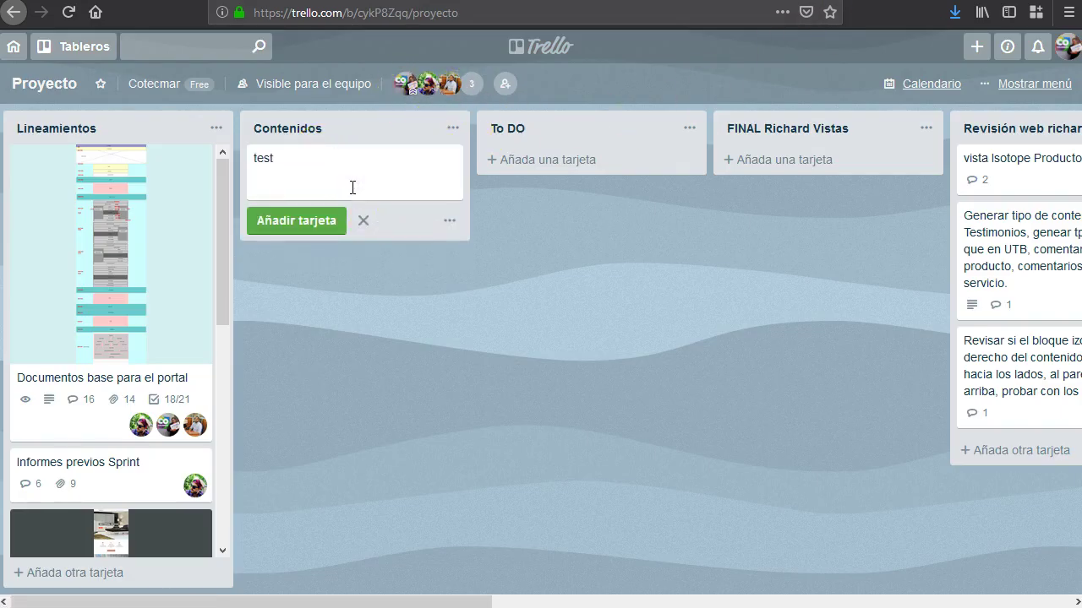
key("Return")
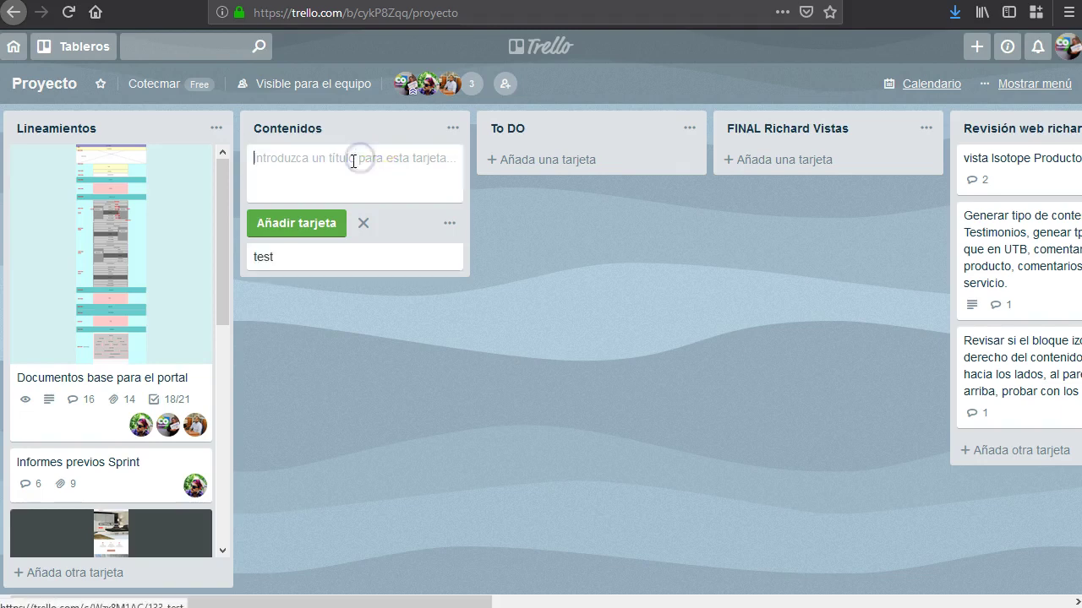
Open the "test" card and assign the third listed board member to it.
left_click(314, 267)
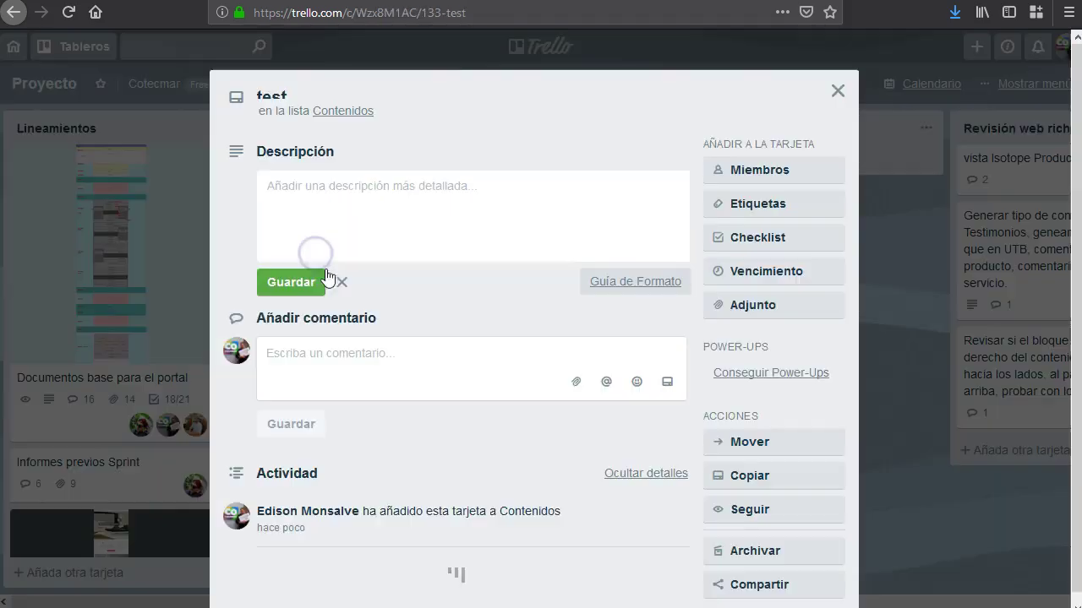
left_click(764, 186)
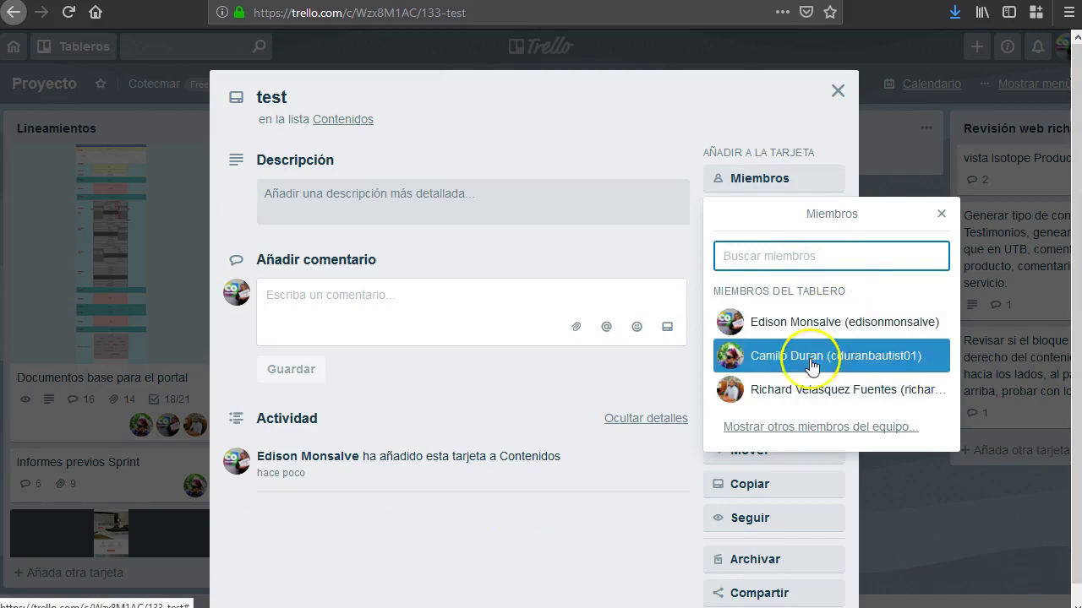
left_click(765, 400)
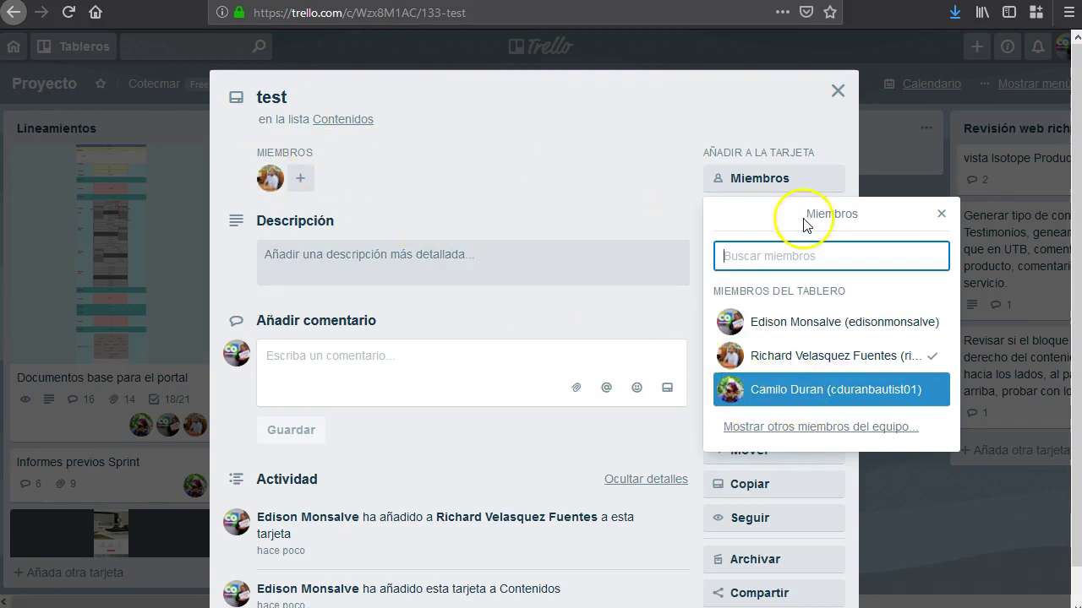
left_click(945, 212)
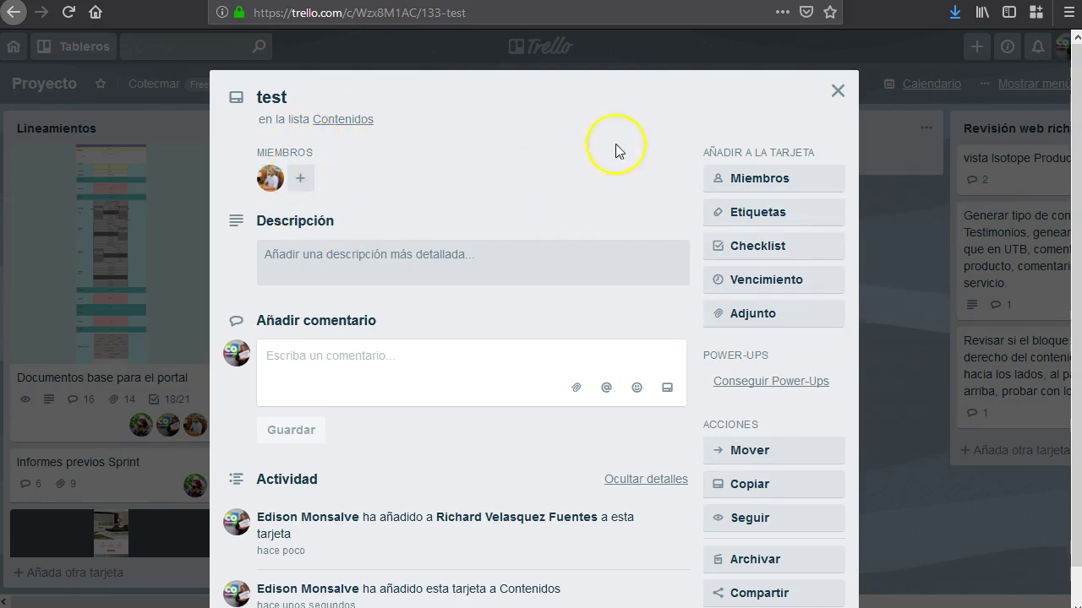
Examine the label options of the "test" card and of the "Crear resumen de la unidad 4" card.
left_click(752, 208)
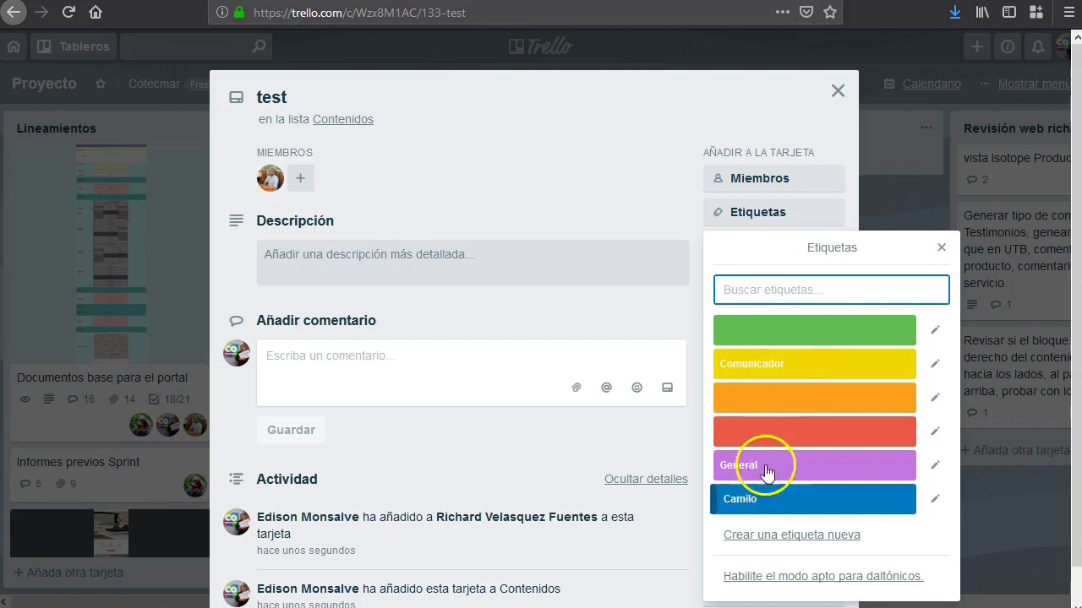
left_click(837, 91)
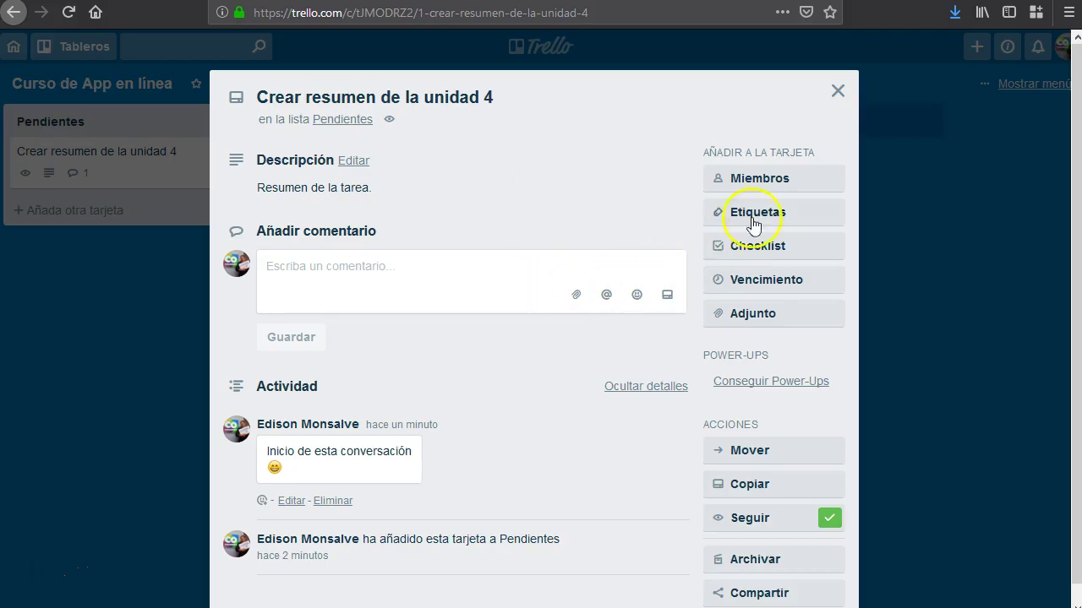
left_click(779, 211)
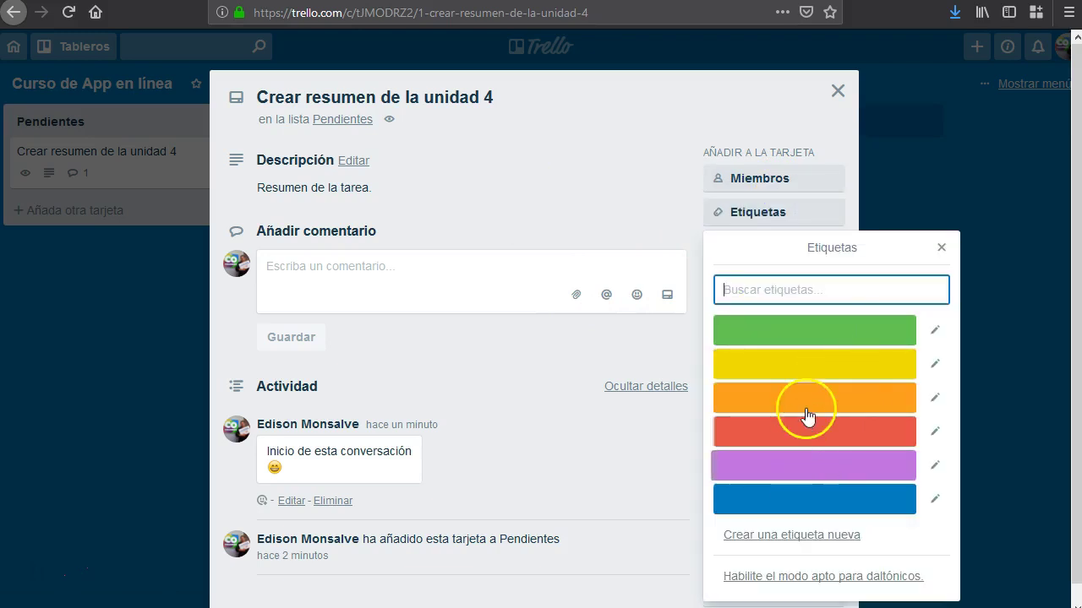
left_click(673, 108)
left_click(937, 249)
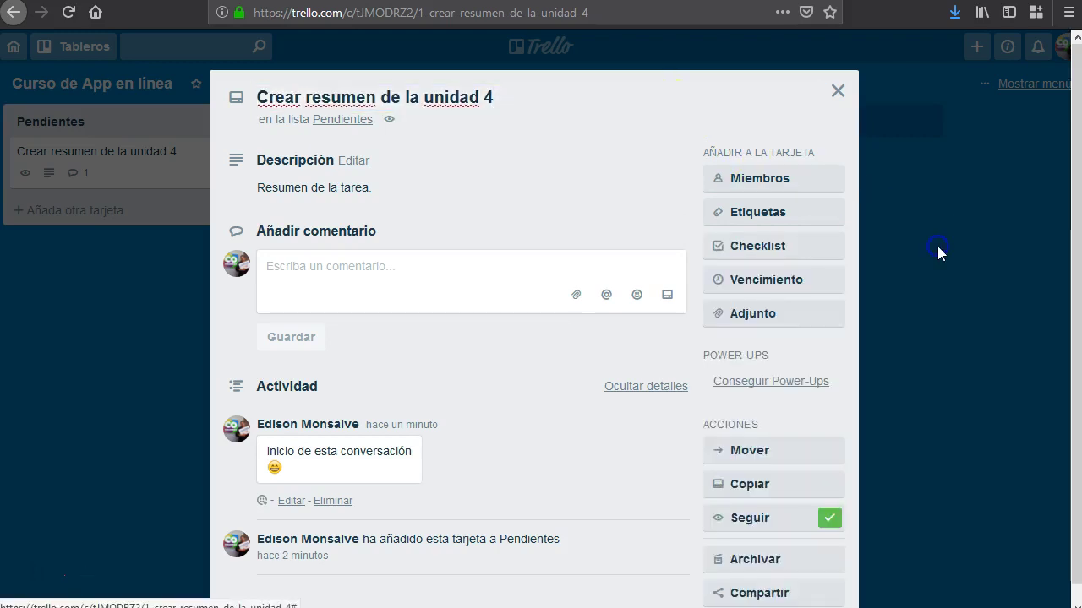
Add a checklist titled "Revisión de fuentes" to the "Crear resumen de la unidad 4" card.
left_click(763, 257)
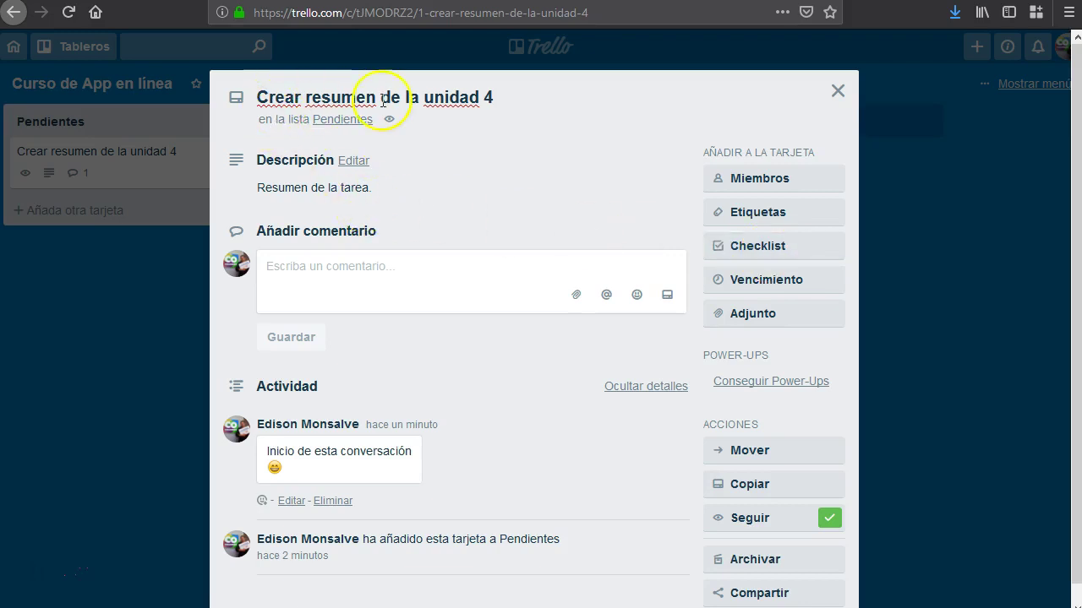
left_click(751, 246)
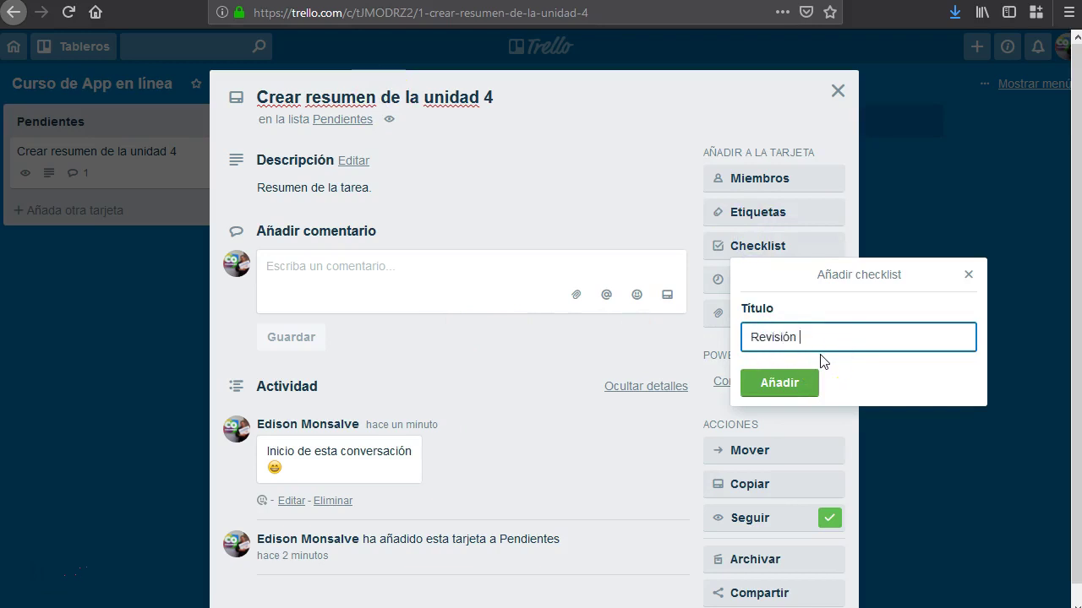
key("Return")
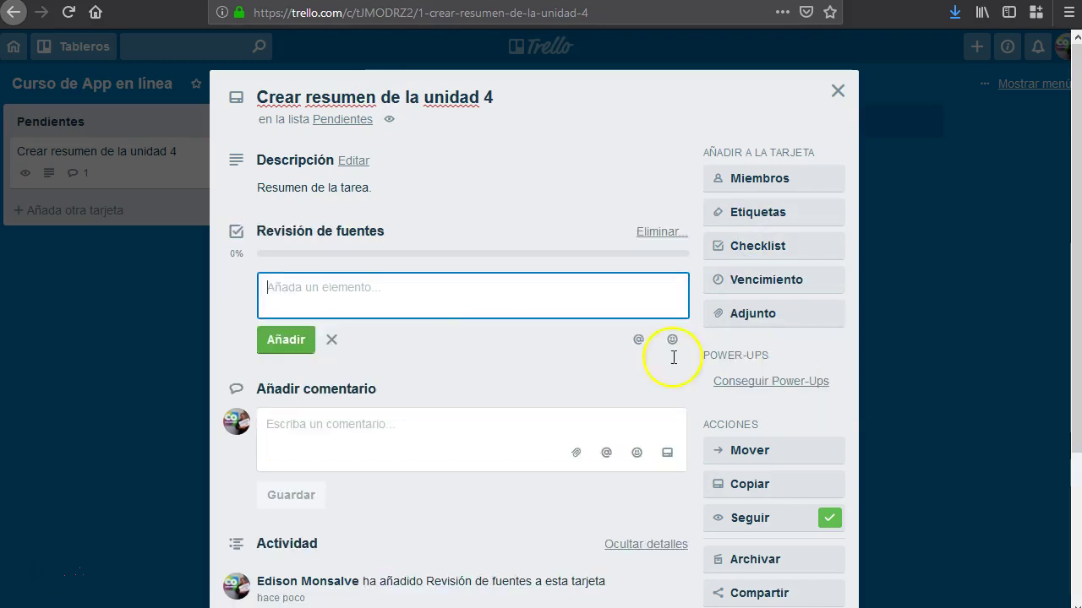
Add the items "Fuente 1", "Fuente 2" and "Fuente 3" to the "Revisión de fuentes" checklist.
type("Fuente 2")
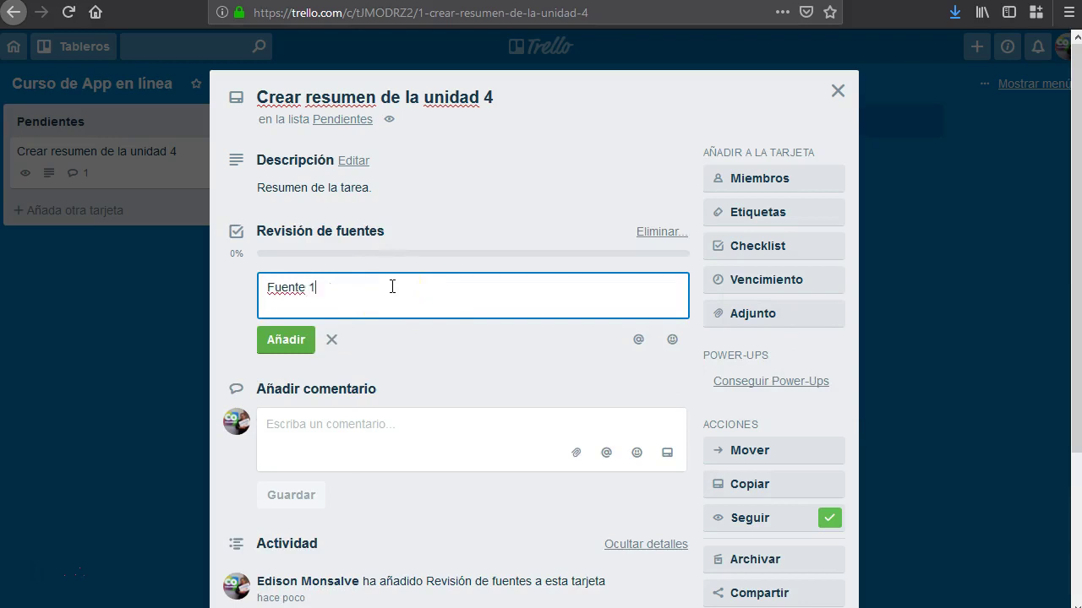
key("Return")
key("Return")
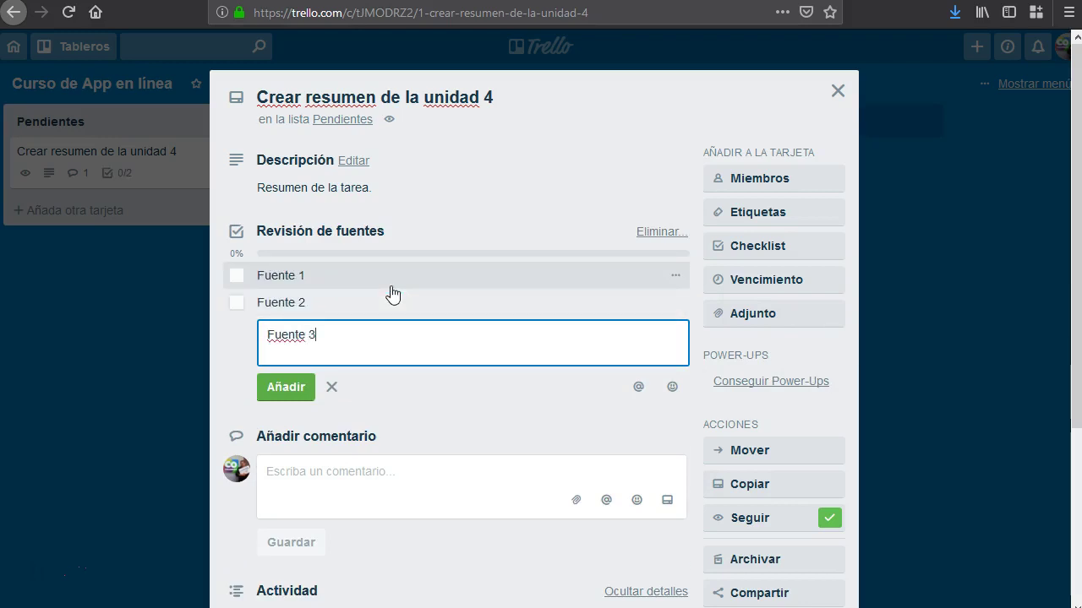
type("Fuente 3")
key("Return")
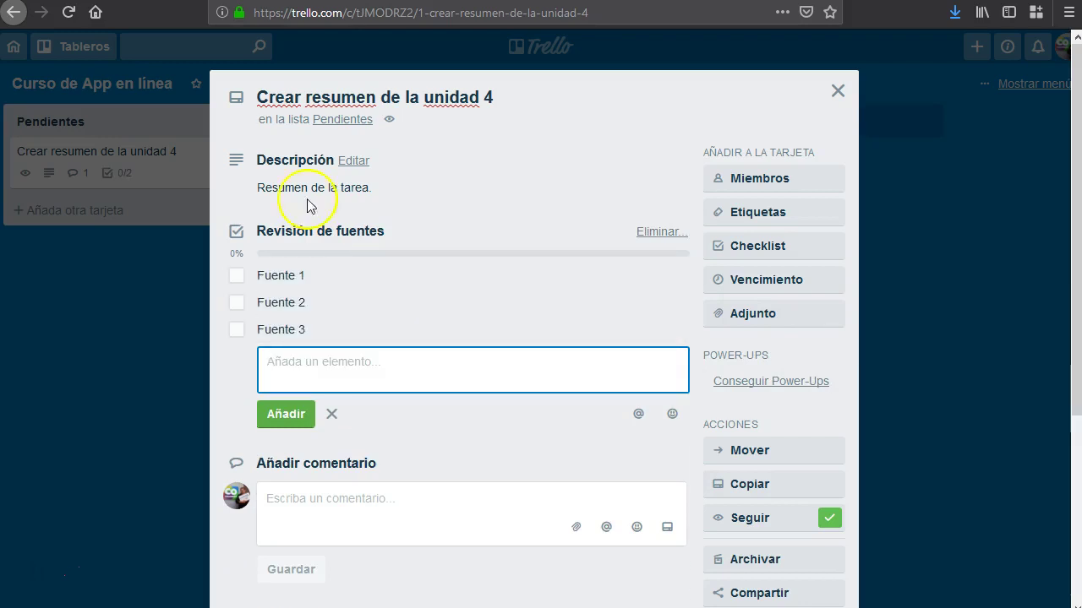
left_click(333, 414)
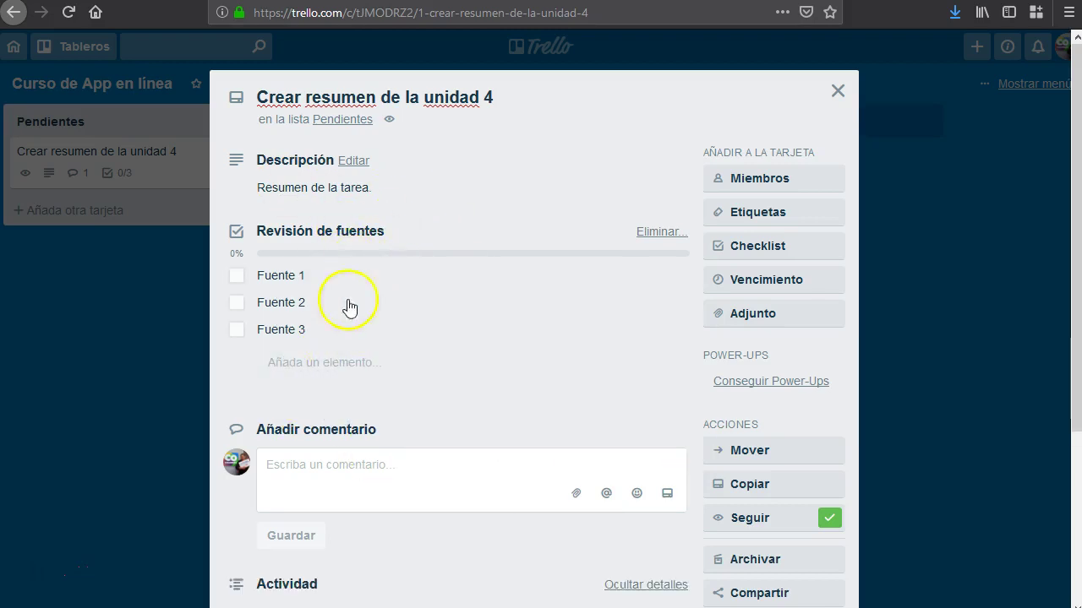
Add a second checklist titled "Revisión de ortografía" to the card without copying items from another checklist.
left_click(799, 254)
type("Re")
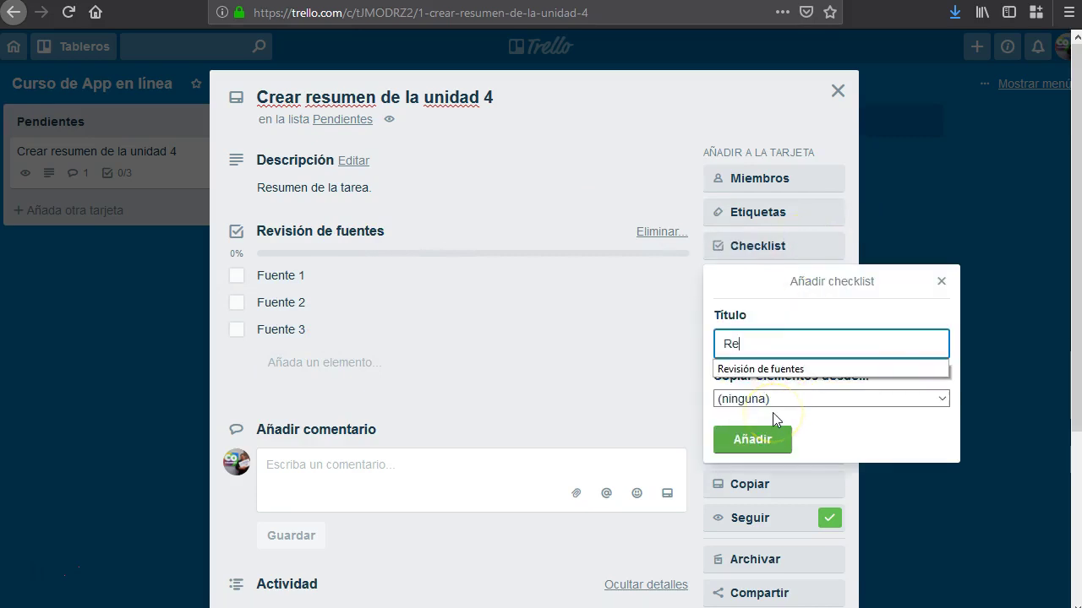
type("vision de ortografía")
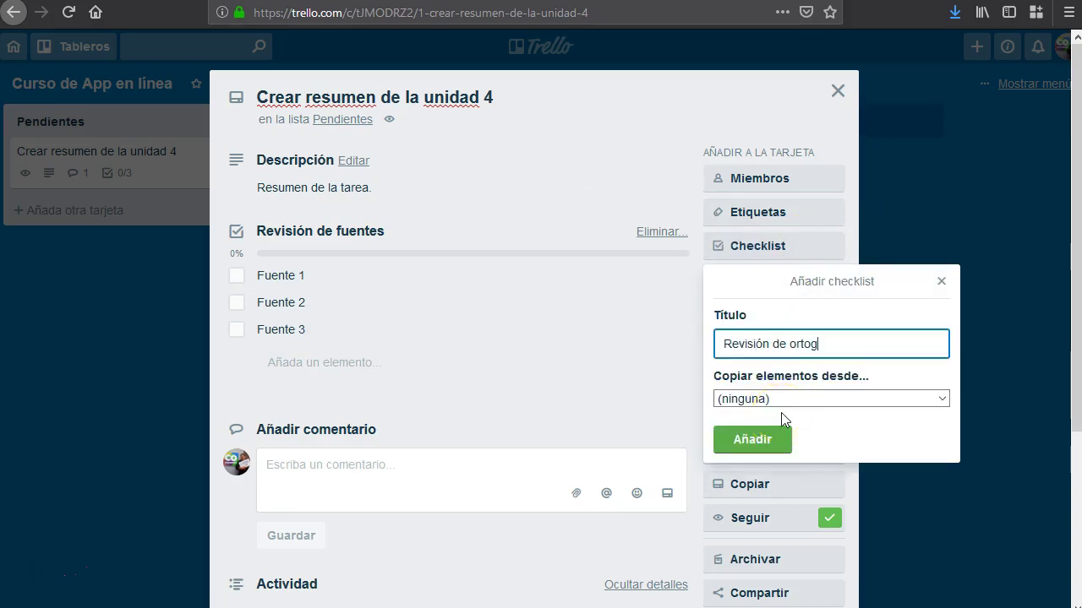
left_click(765, 454)
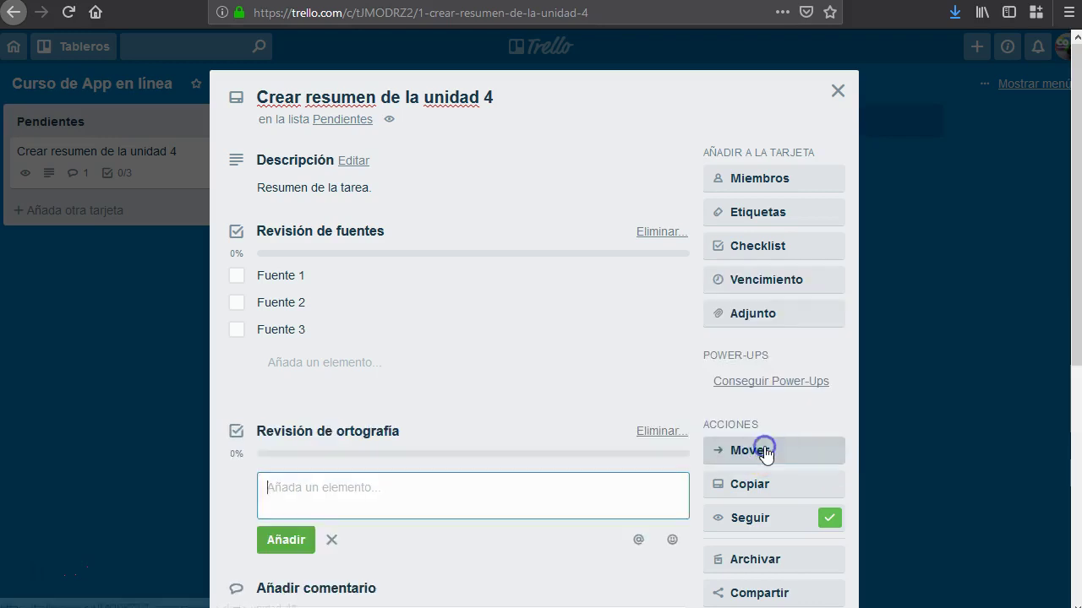
Add three items to the "Revisión de ortografía" checklist, each with one reviewer's first name.
scroll(369, 441, "down", 2)
scroll(368, 441, "down", 1)
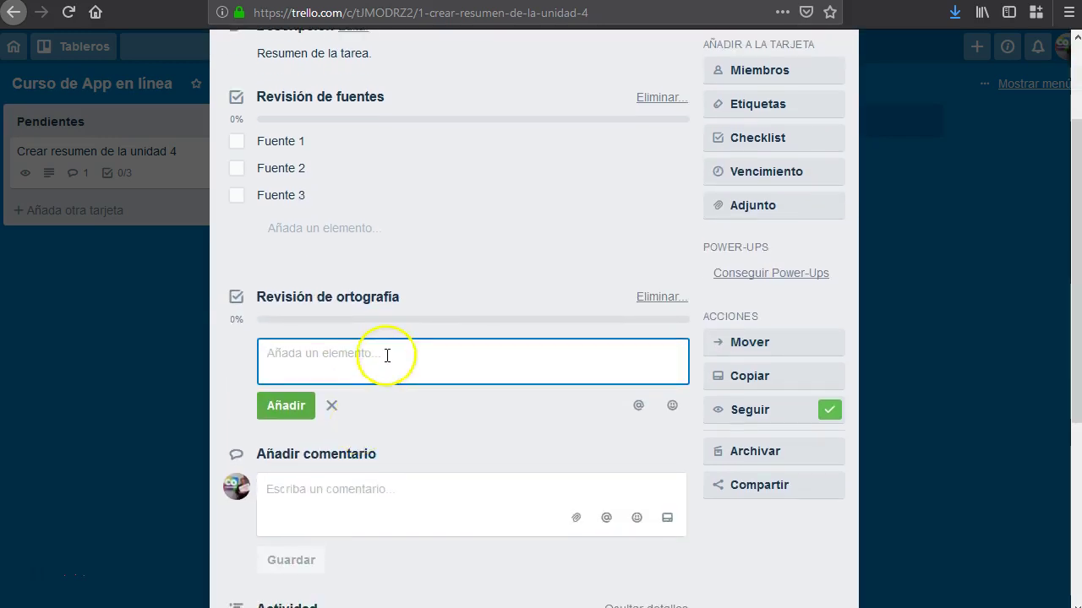
type("Daniel")
key("Return")
type("L")
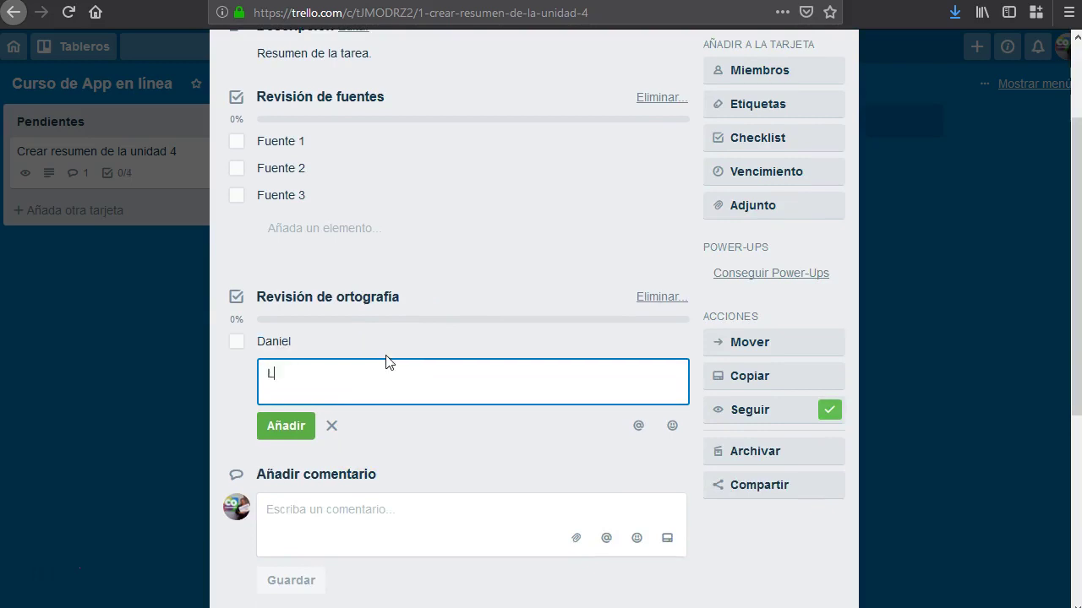
type("uisa")
key("Return")
type("Martha")
key("Return")
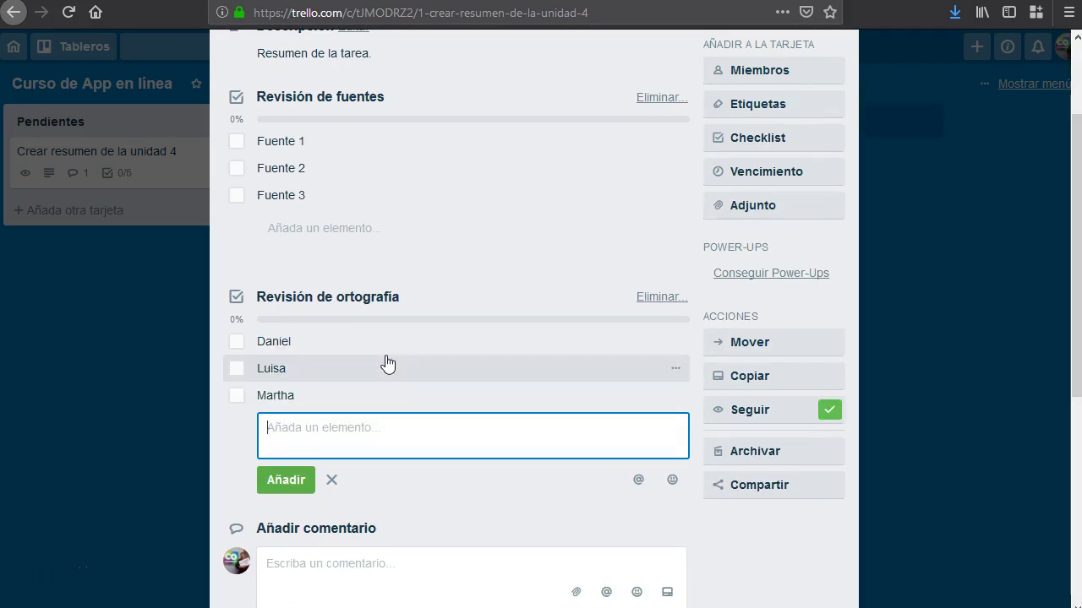
Mark "Fuente 1" and "Fuente 2" as completed in the "Revisión de fuentes" checklist.
scroll(536, 329, "up", 3)
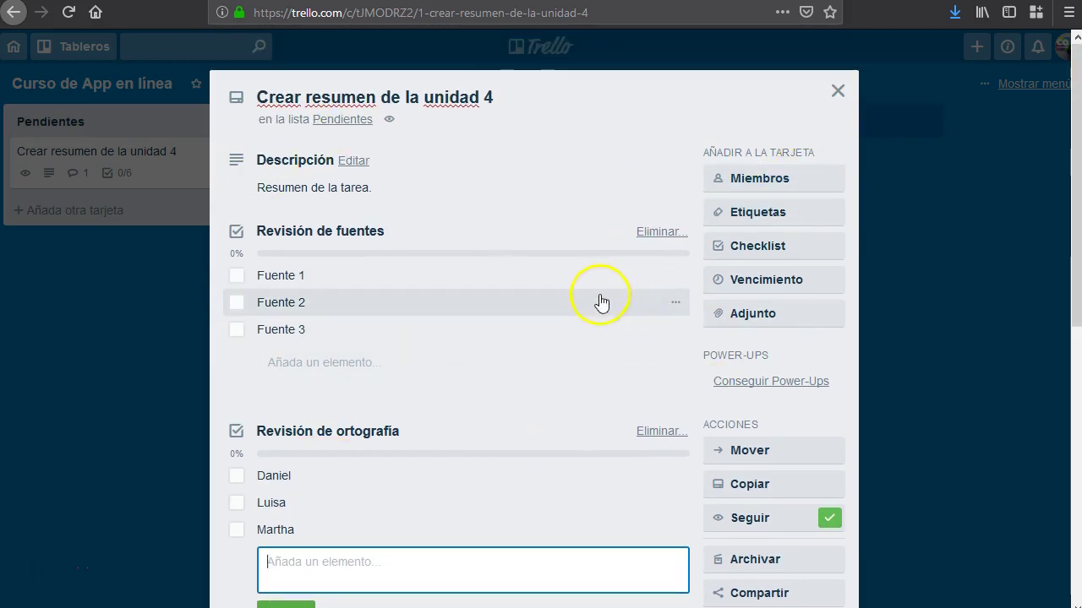
left_click(236, 302)
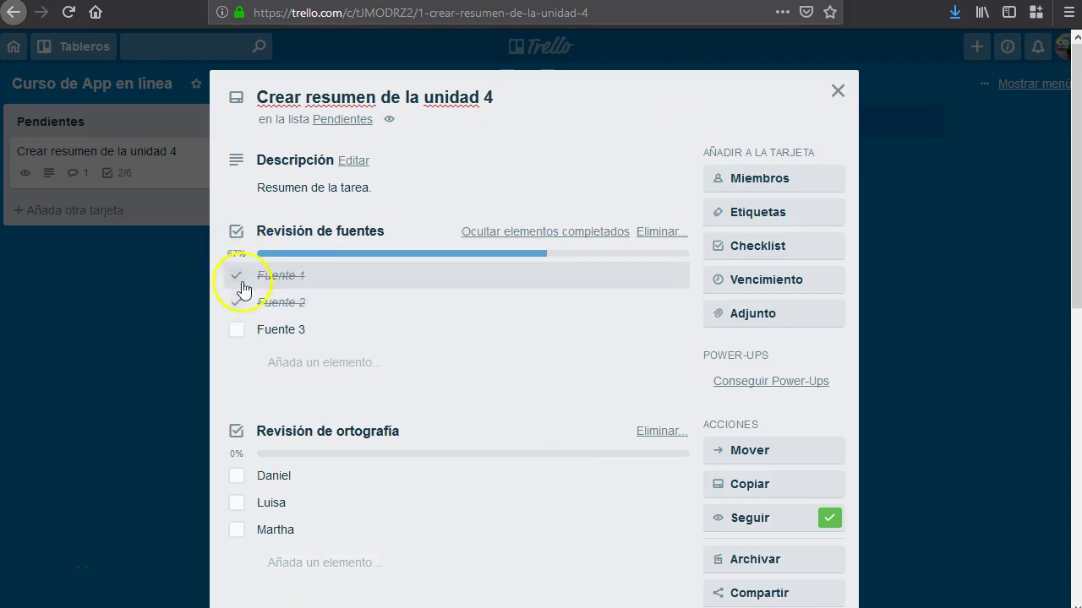
left_click(236, 304)
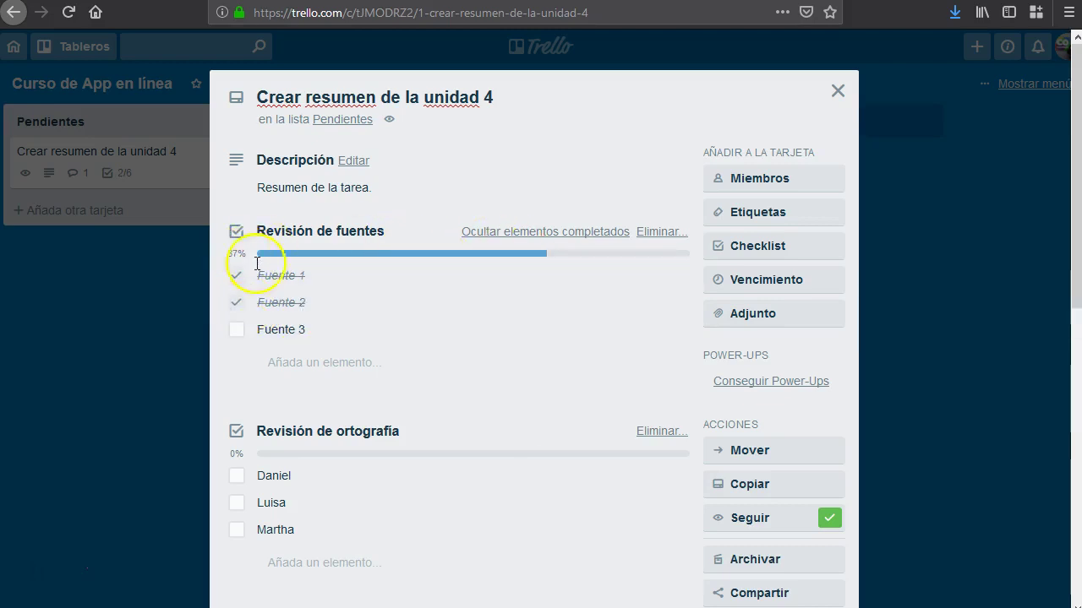
Mark the first two reviewers as completed in the "Revisión de ortografía" checklist.
scroll(423, 271, "down", 3)
left_click(236, 301)
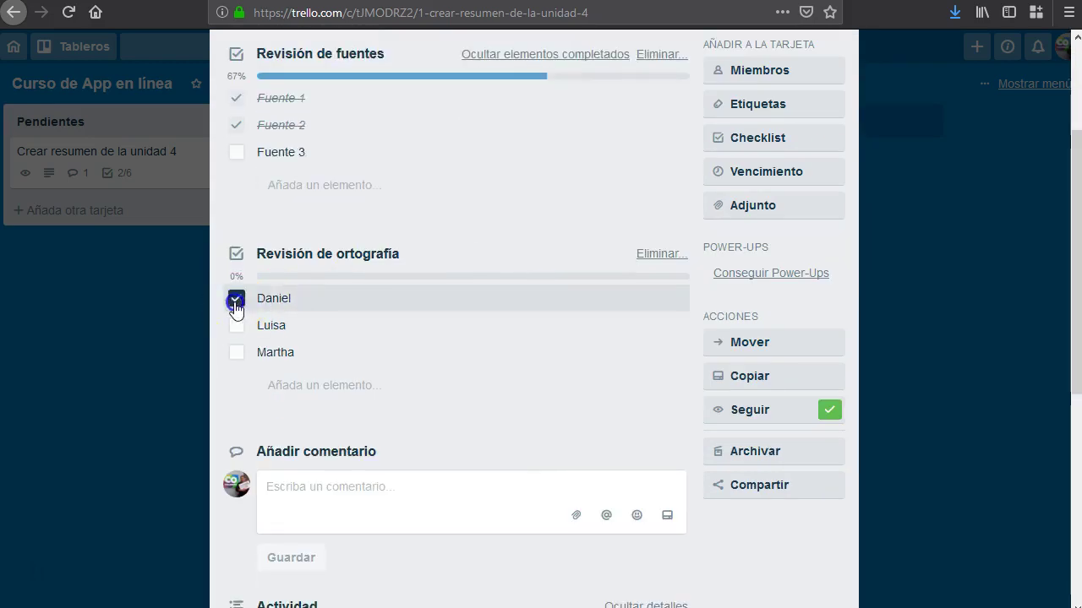
left_click(236, 326)
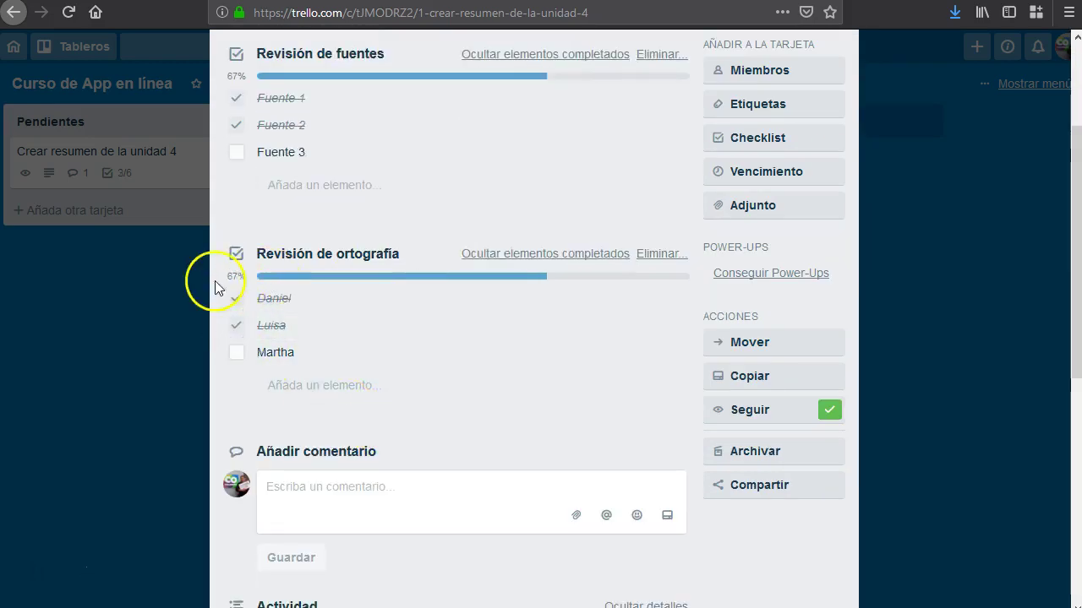
left_click(236, 359)
scroll(538, 357, "up", 3)
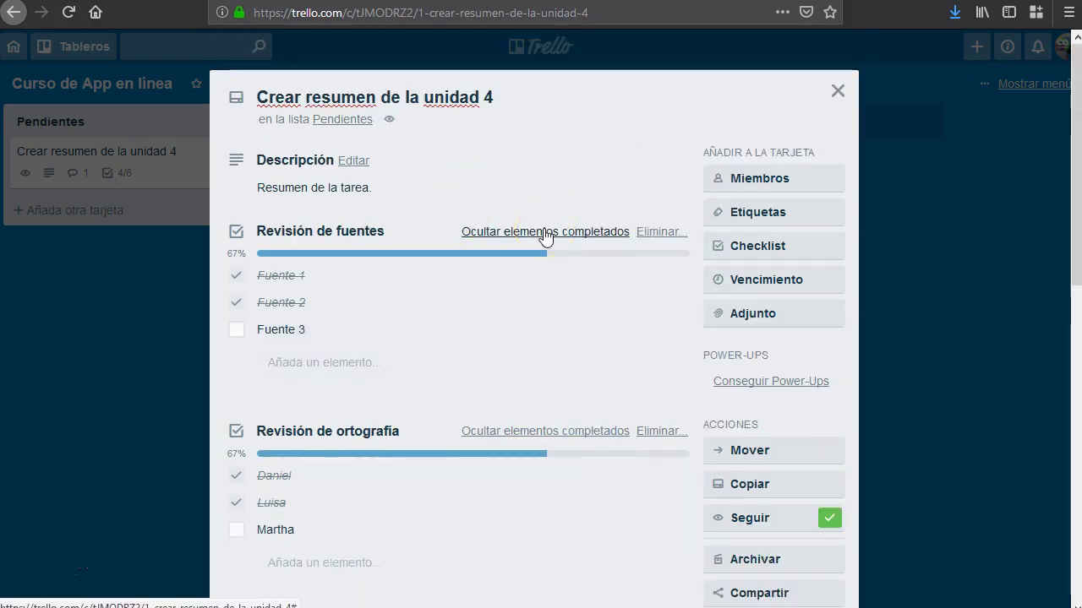
Clear the card's due date without saving one, and check the available sources for attaching files.
left_click(788, 284)
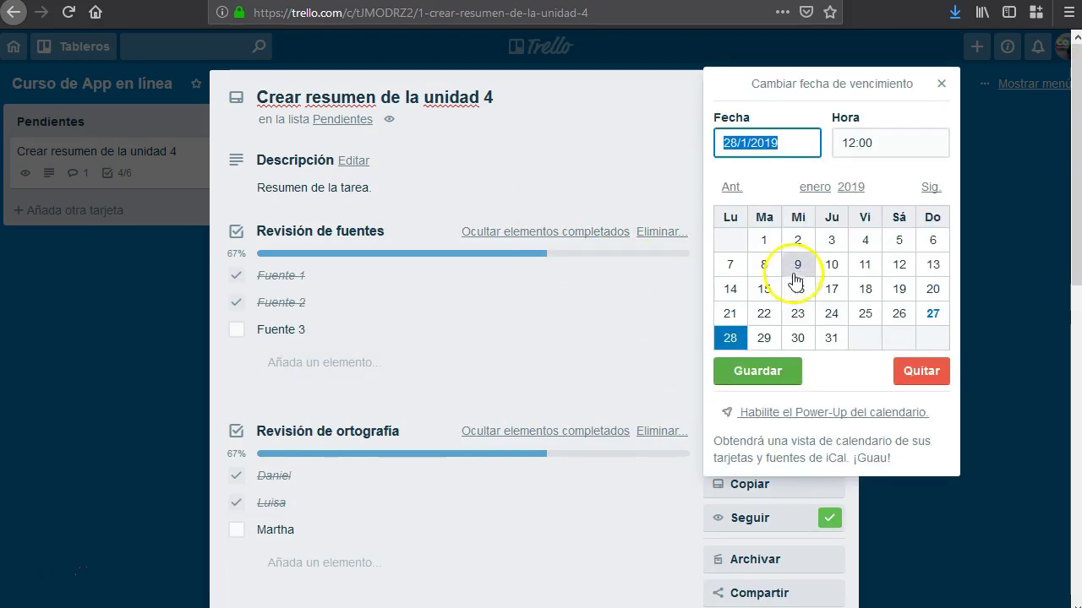
left_click(920, 375)
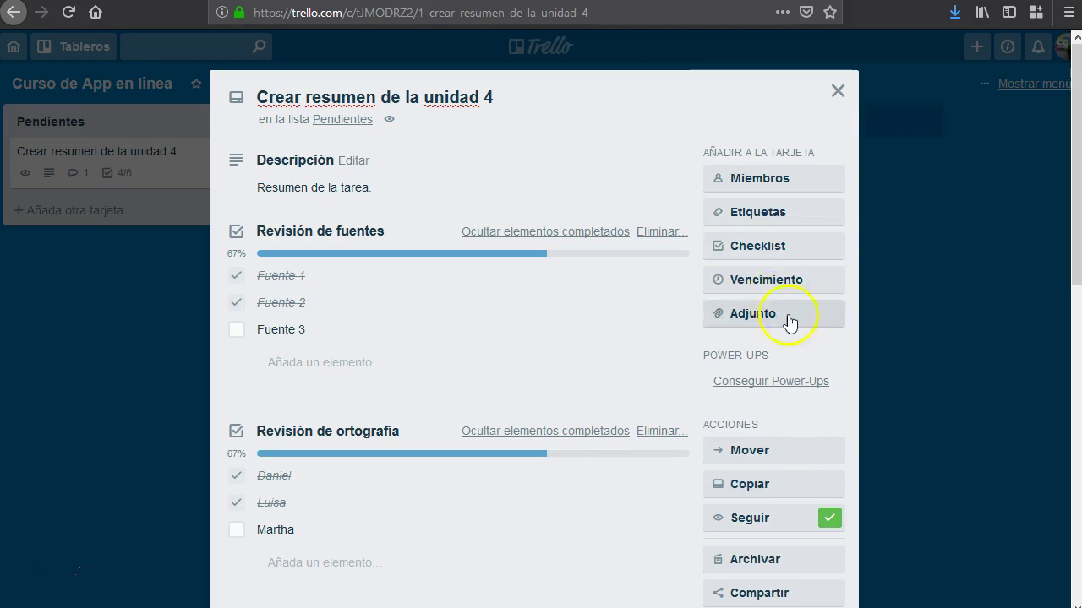
left_click(792, 319)
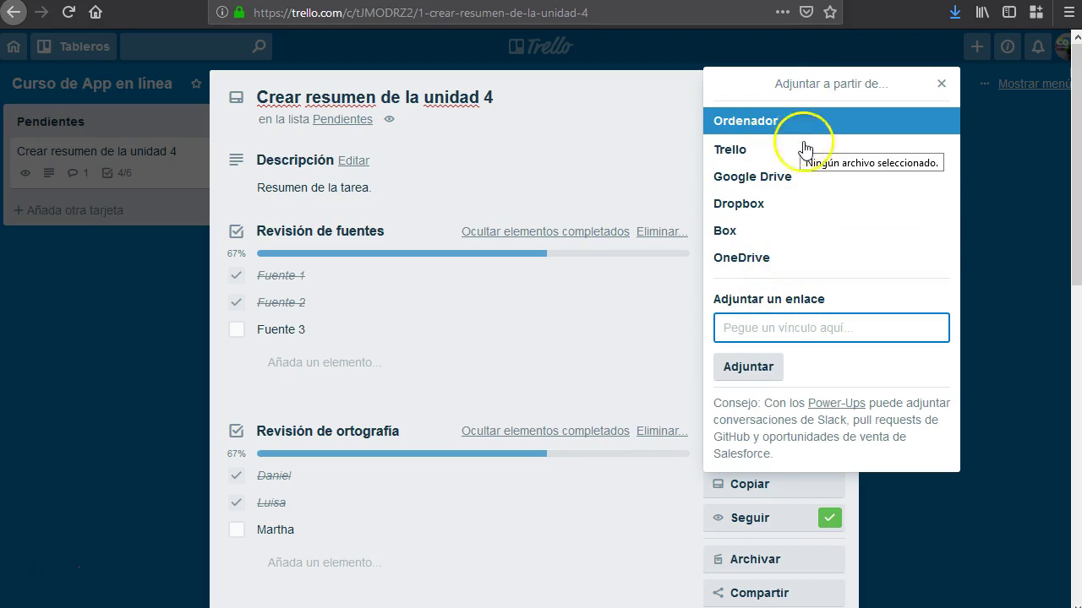
key("Escape")
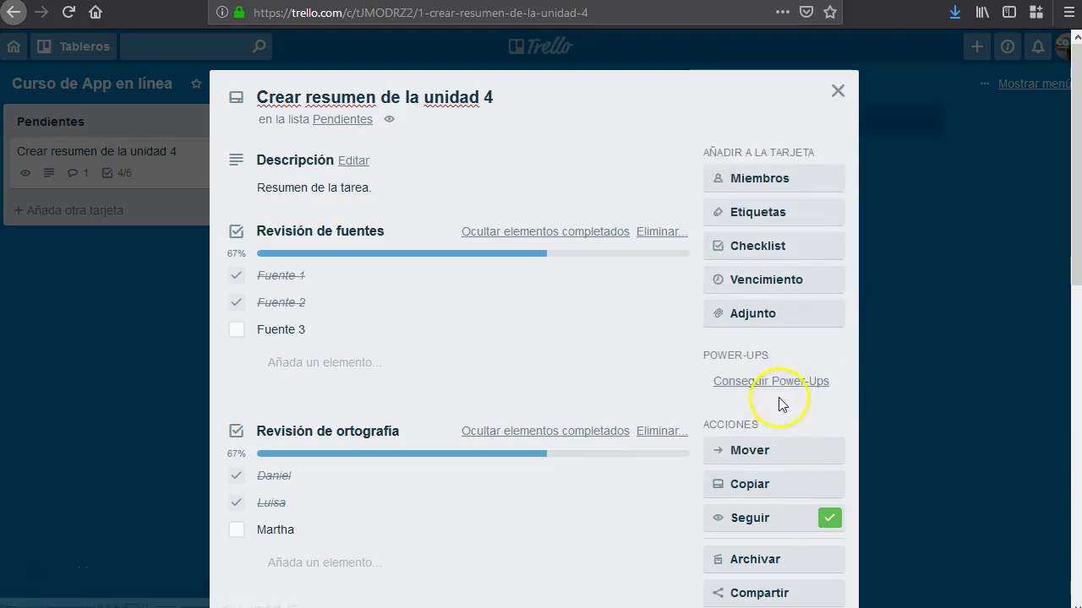
Close the card and review the board's activity history and its additional menu options.
scroll(778, 372, "down", 3)
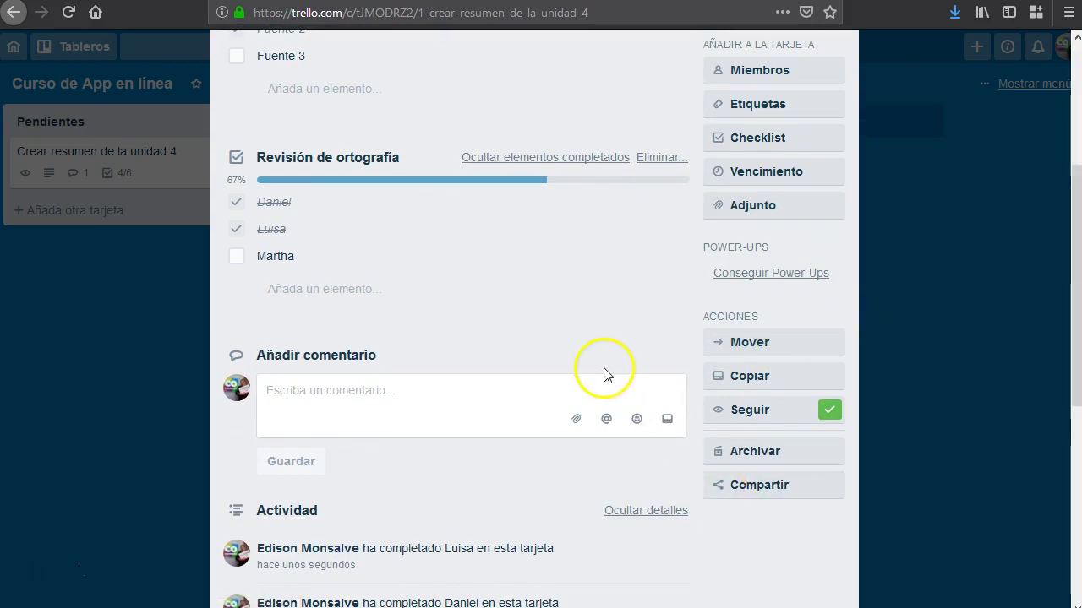
scroll(605, 375, "up", 3)
left_click(836, 89)
left_click(1033, 83)
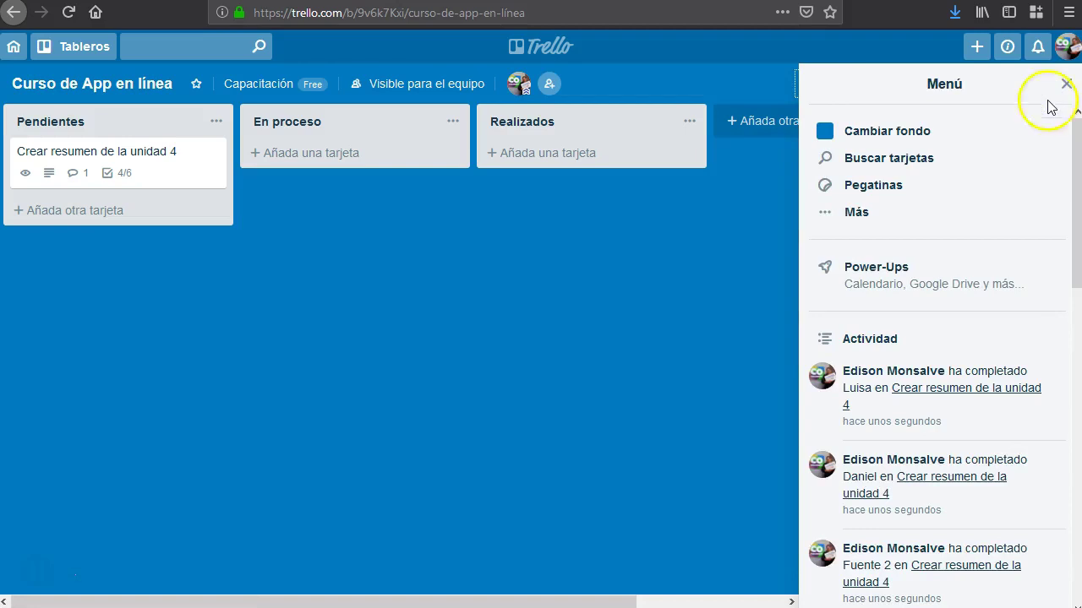
scroll(966, 321, "down", 5)
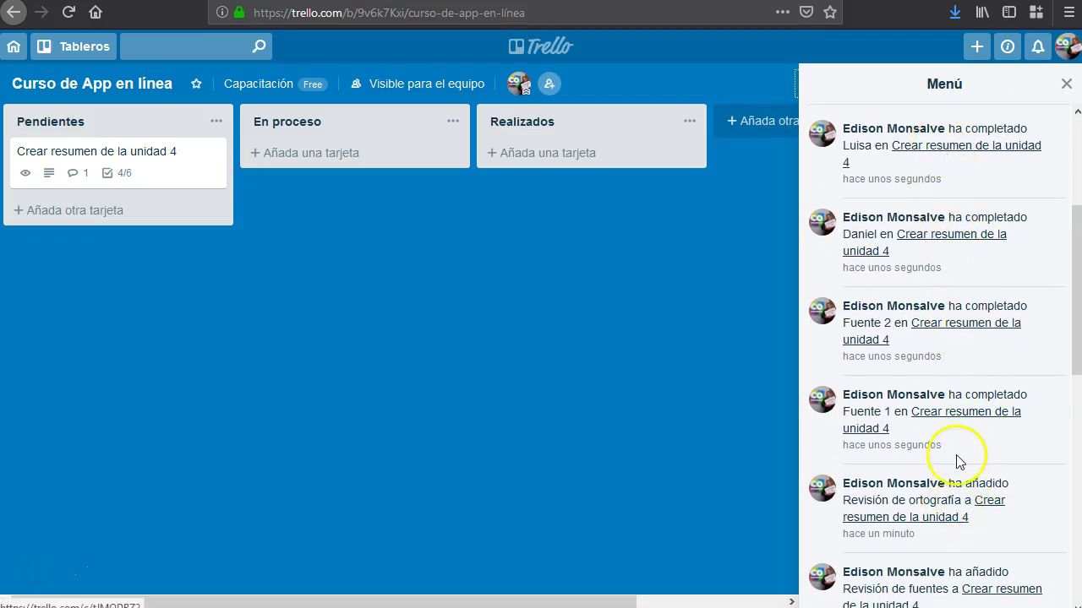
scroll(959, 461, "down", 8)
scroll(961, 443, "up", 12)
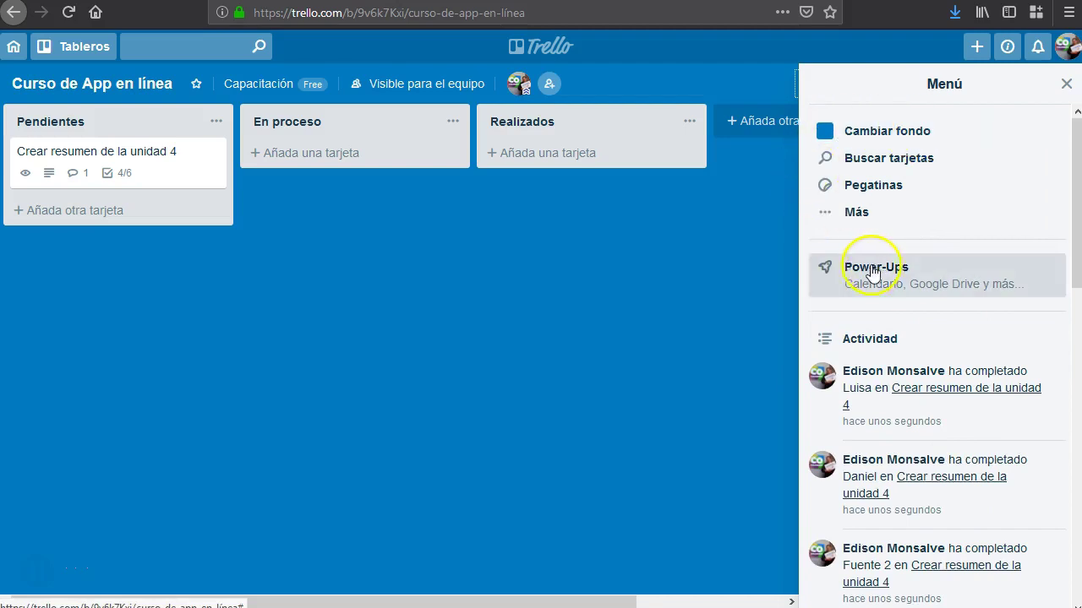
left_click(852, 214)
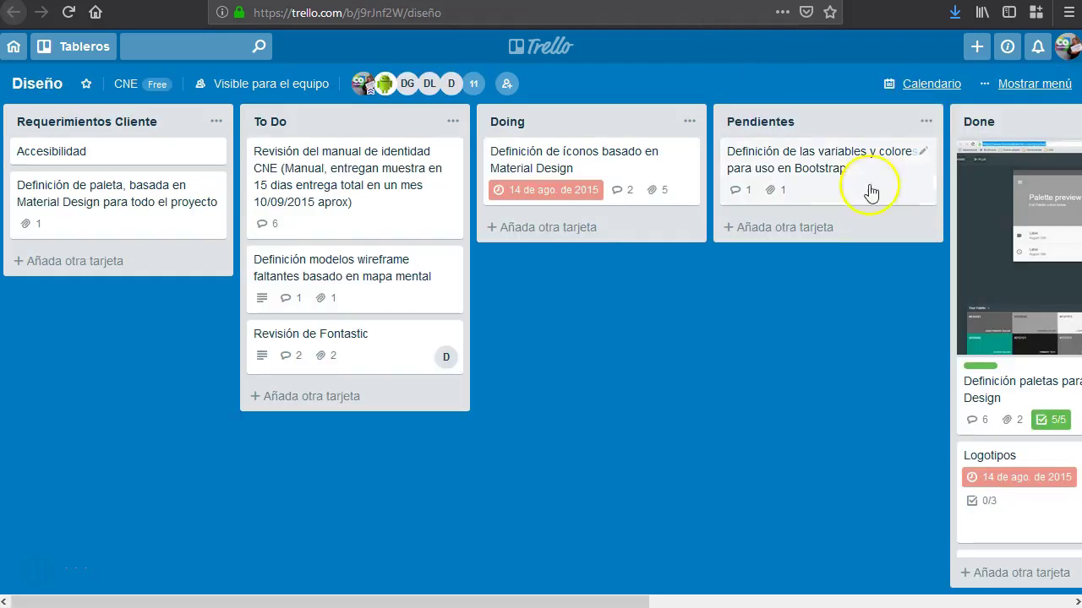
Review the activity history of the "Diseño" board, including its comments.
left_click(1038, 83)
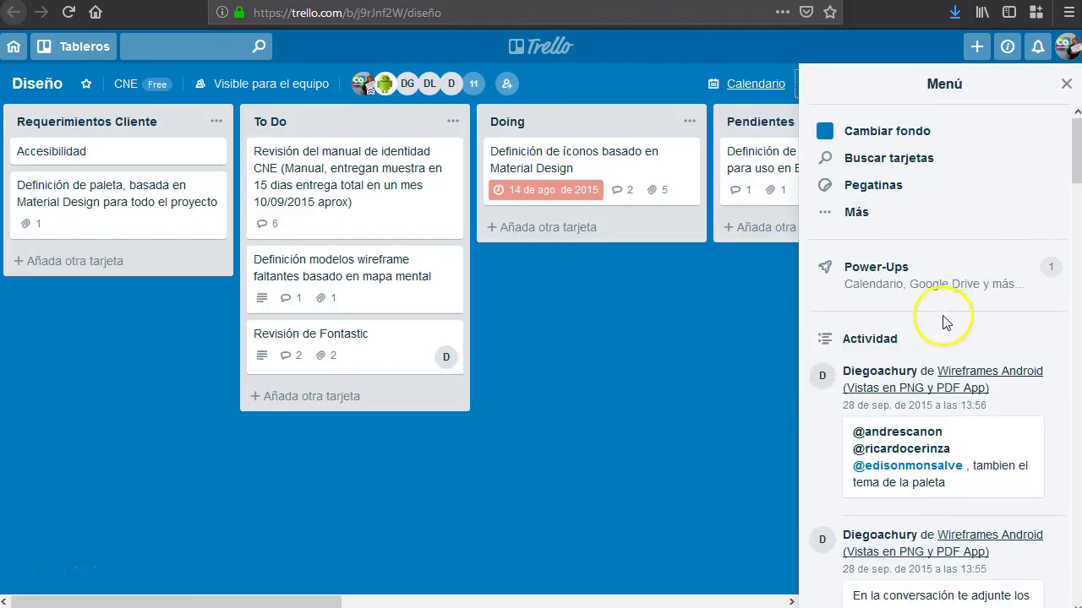
scroll(918, 398, "down", 3)
scroll(944, 322, "down", 10)
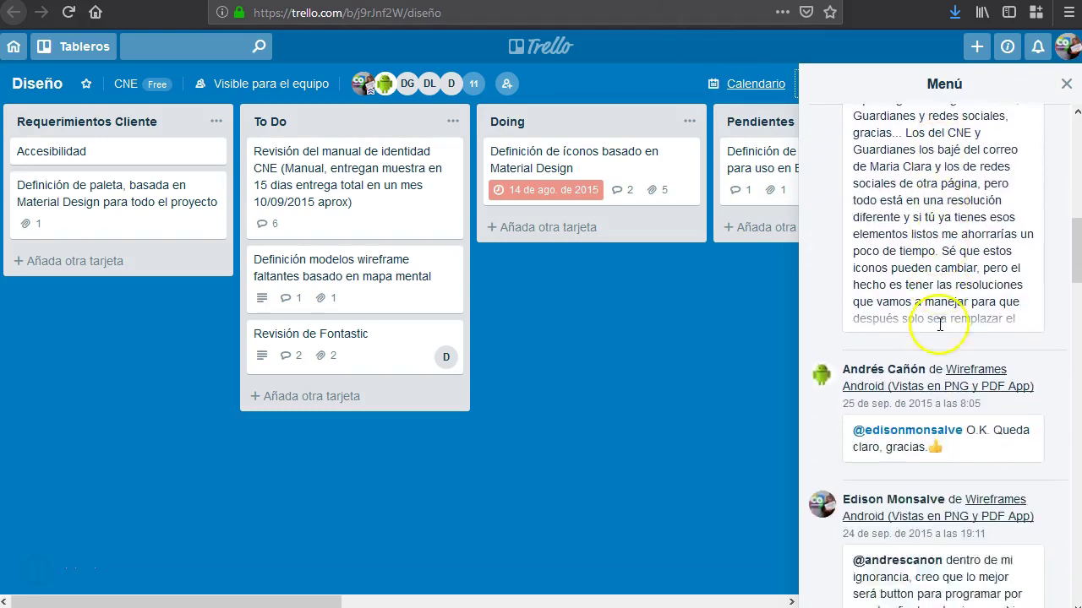
scroll(939, 323, "down", 5)
scroll(943, 338, "up", 15)
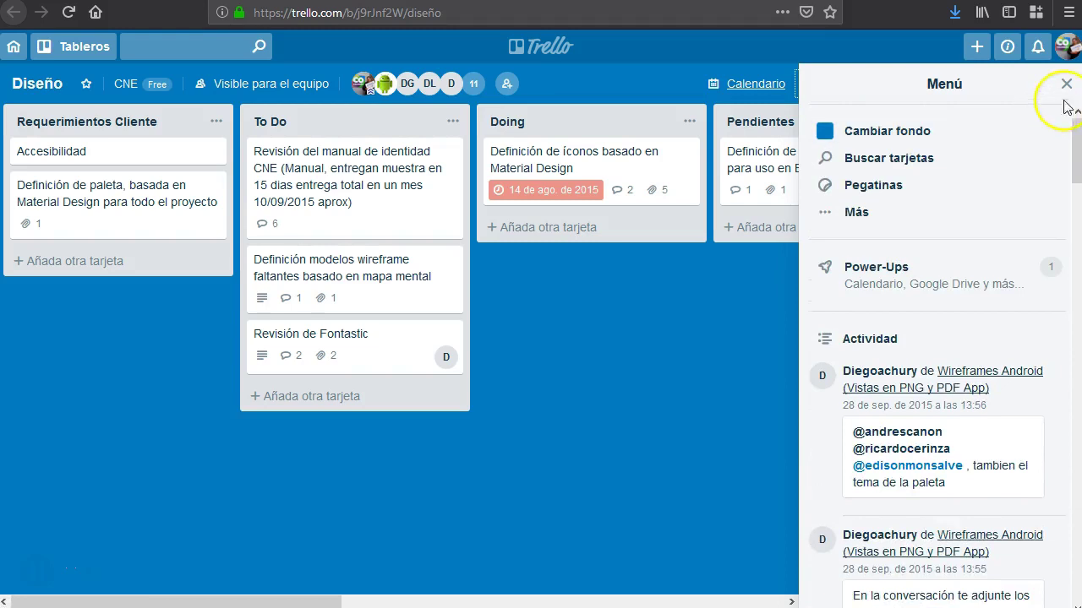
left_click(1066, 84)
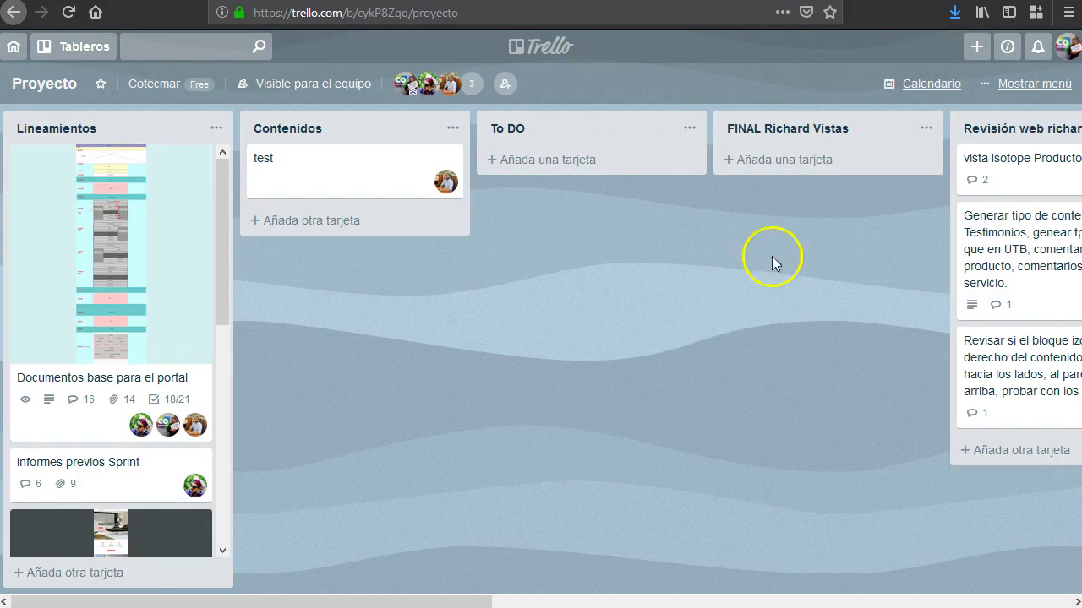
Check the assigned member on the "test" card in "Contenidos" and the "Proyecto" board's recent activity.
left_click(341, 192)
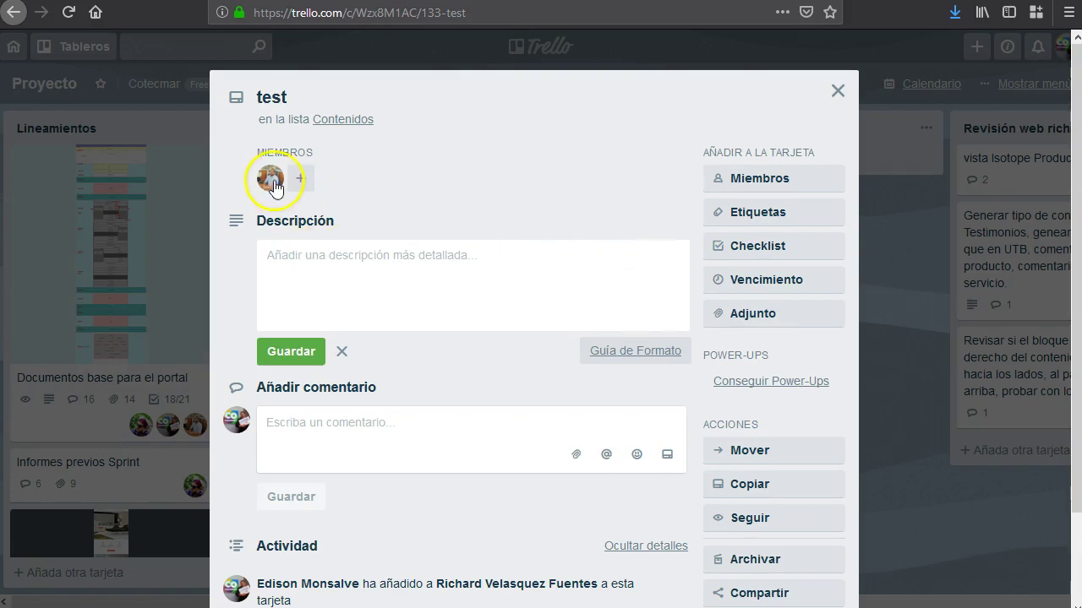
left_click(836, 91)
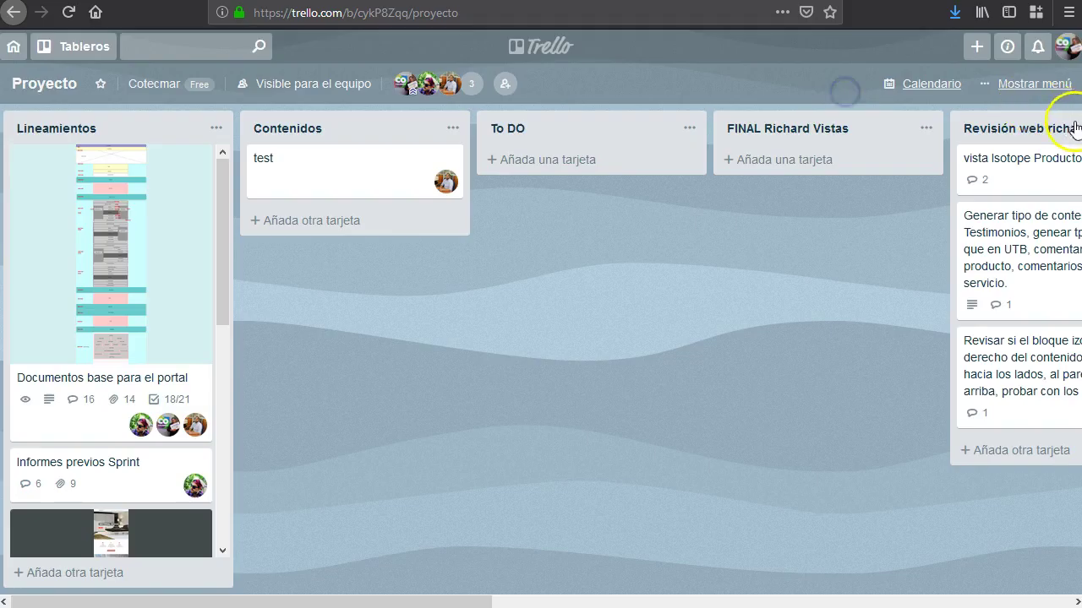
left_click(1066, 85)
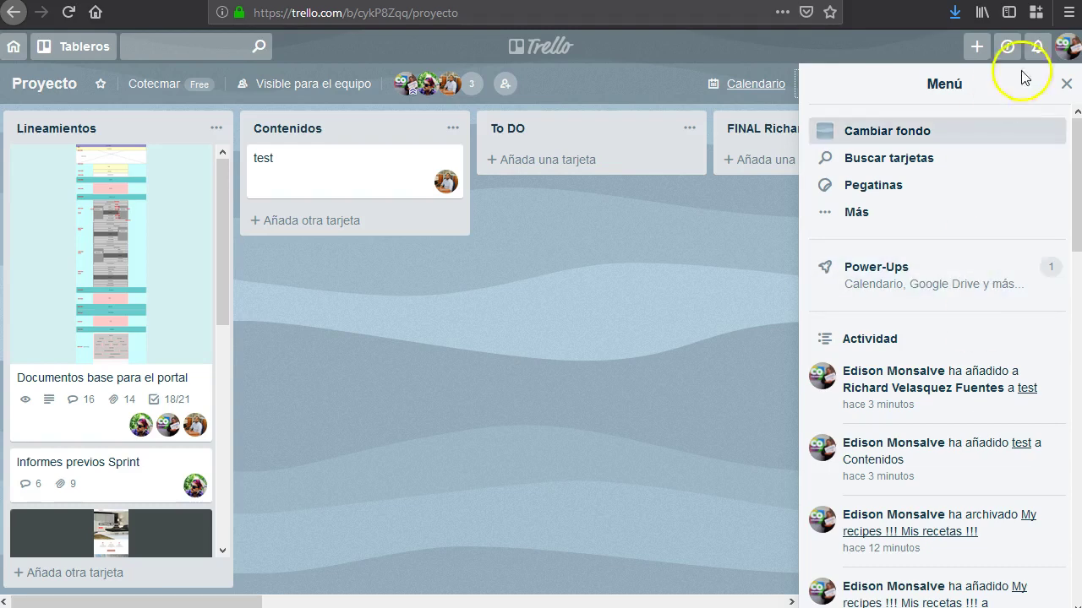
left_click(1067, 84)
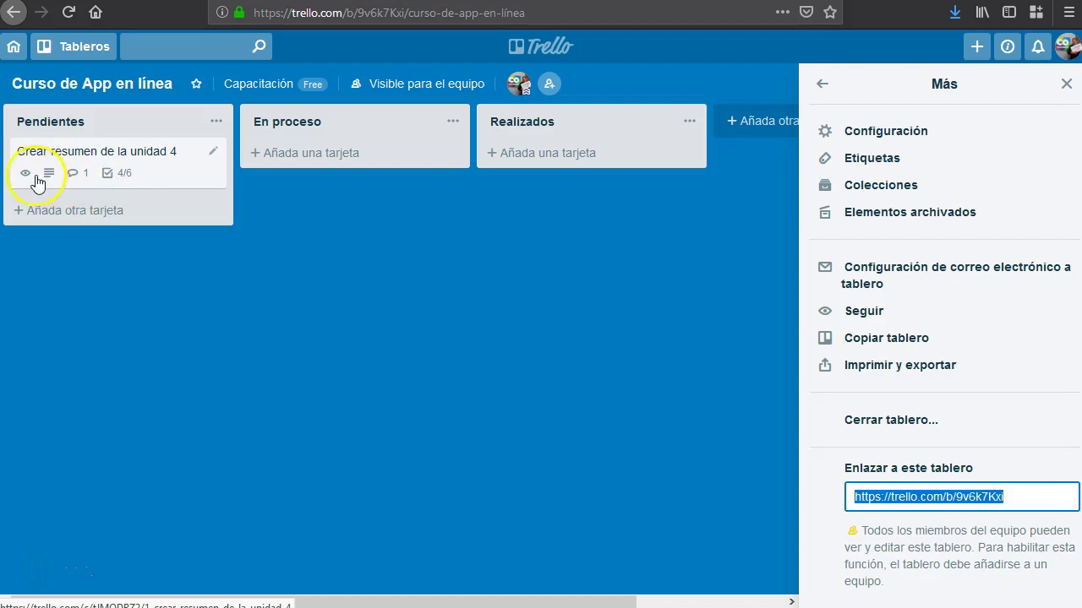
Move the "Crear resumen de la unidad 4" card from "Pendientes" to "Realizados" and close the board menu.
left_click_drag(161, 179, 578, 173)
left_click(1066, 83)
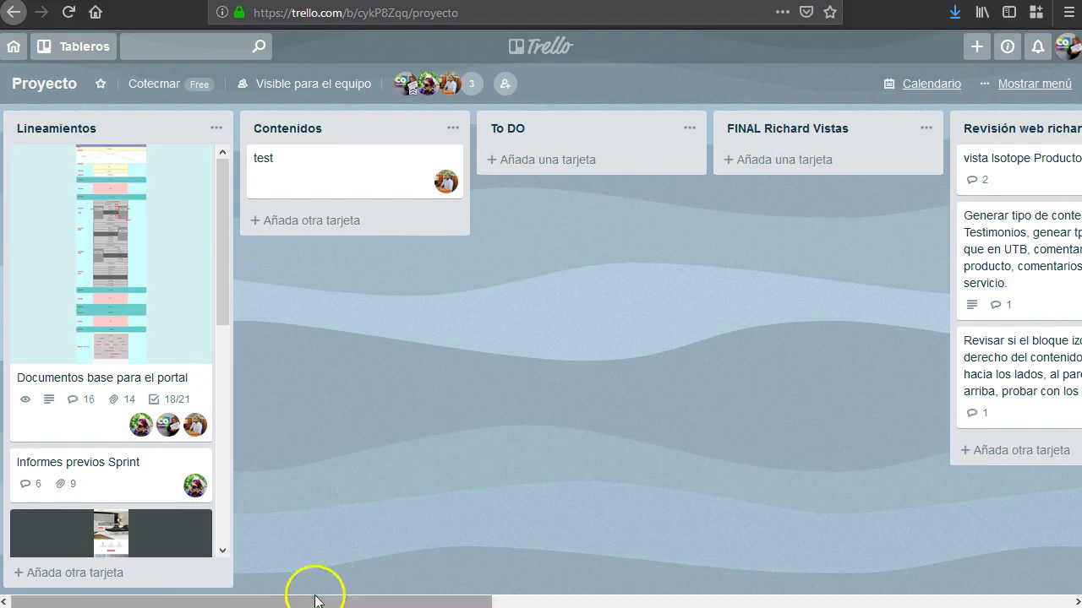
Browse the cards in the "Done" list of the "Proyecto" board.
left_click_drag(309, 602, 879, 600)
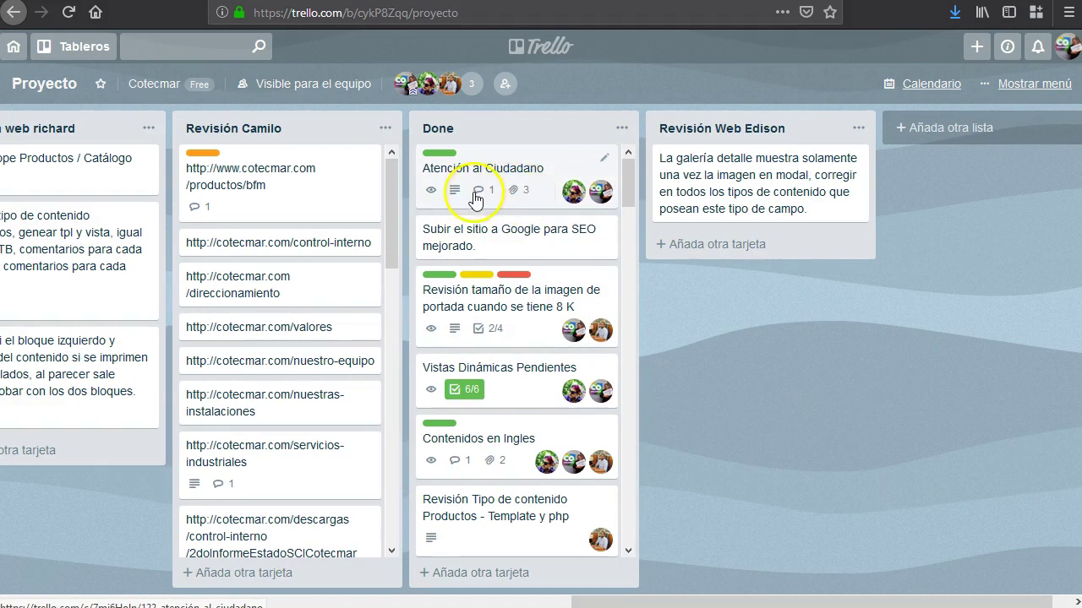
scroll(511, 324, "down", 5)
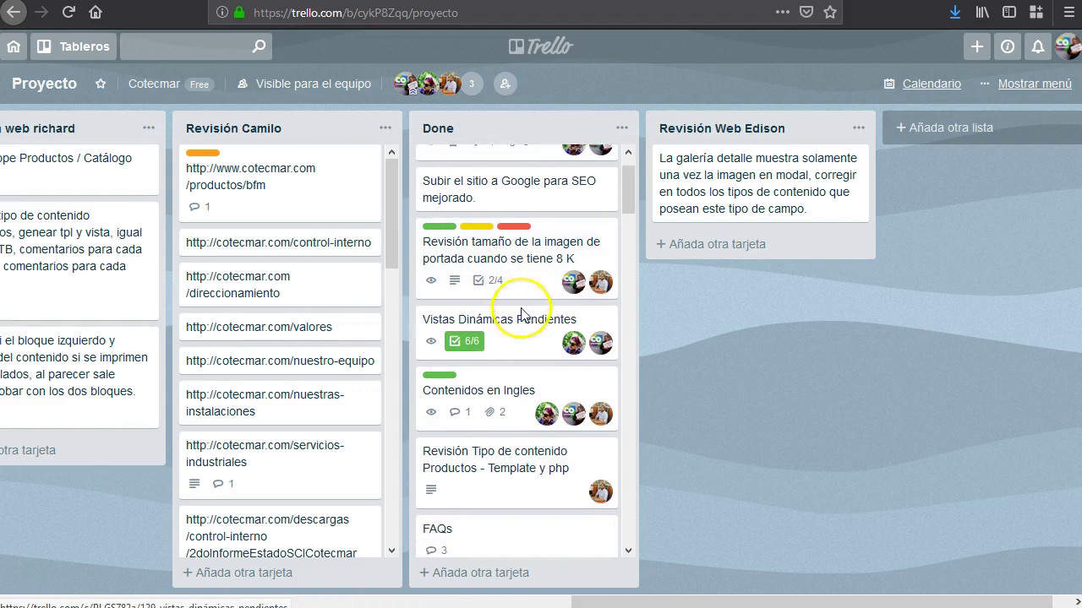
scroll(524, 315, "down", 5)
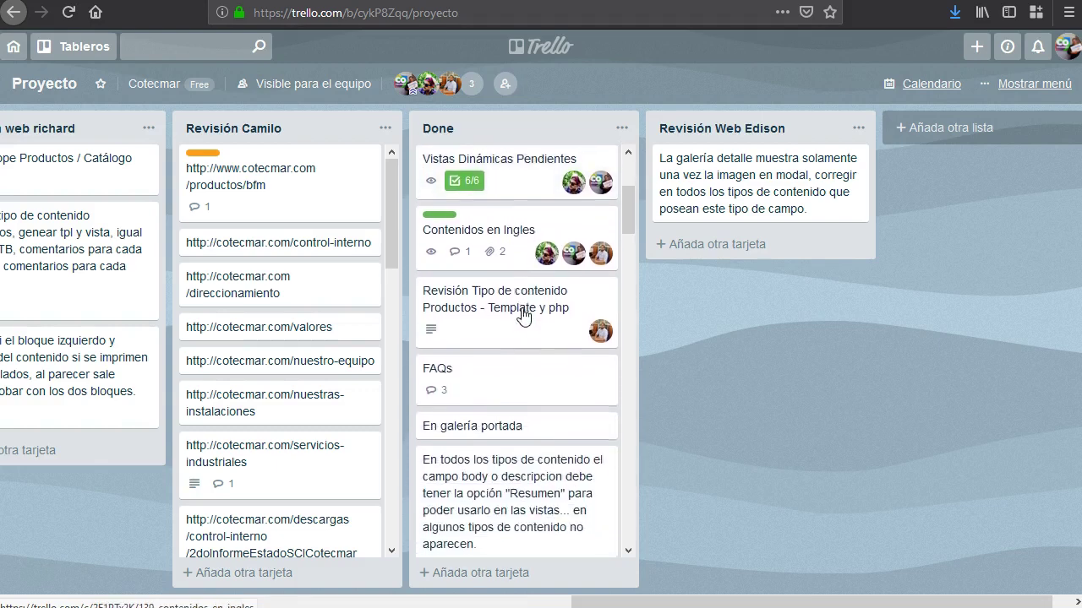
scroll(522, 415, "up", 1)
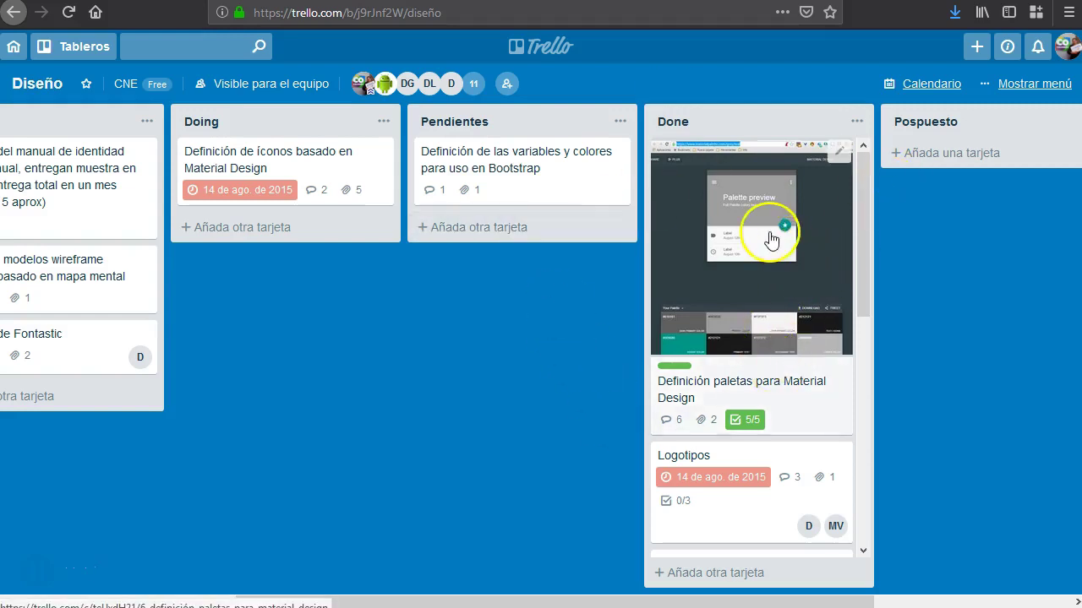
Examine the attachments, checklist and full activity of the "Definición paletas para Material Design" card, and close it.
left_click(708, 274)
scroll(558, 249, "down", 4)
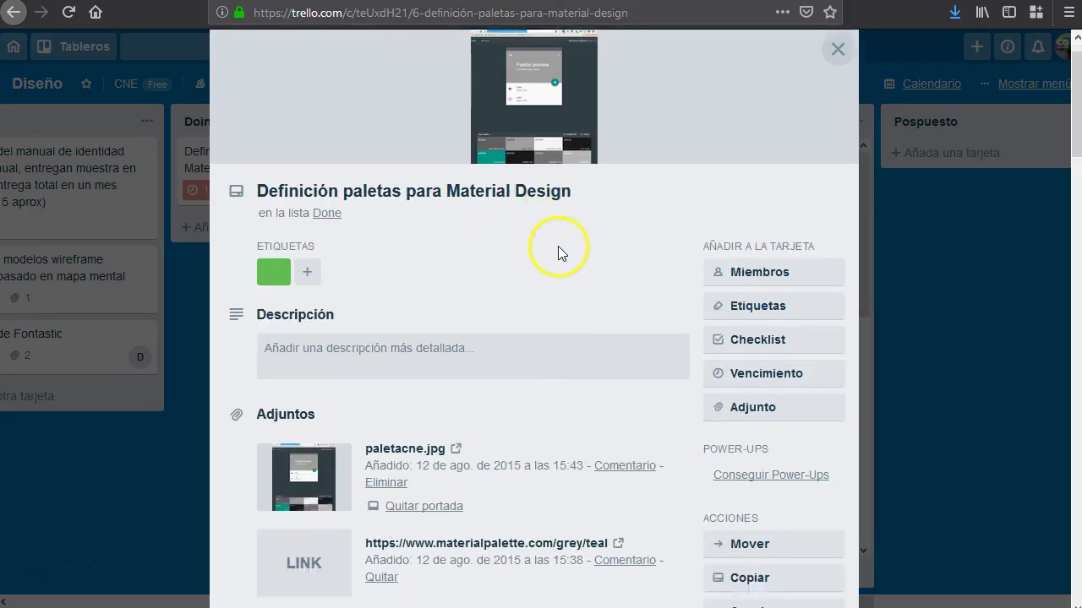
scroll(659, 169, "down", 4)
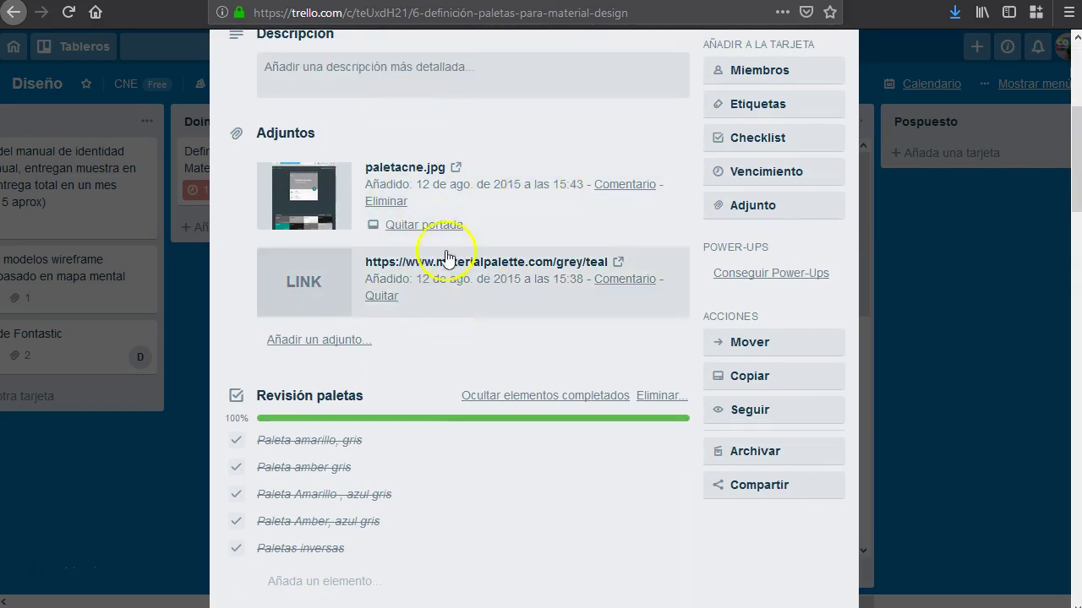
scroll(622, 261, "down", 5)
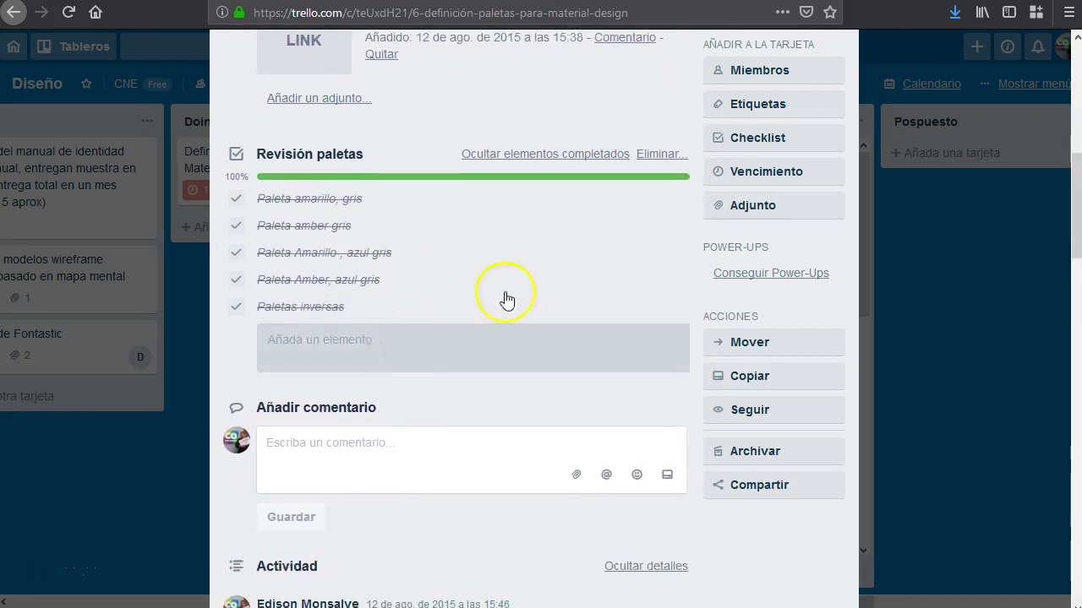
scroll(550, 291, "down", 6)
scroll(686, 251, "down", 10)
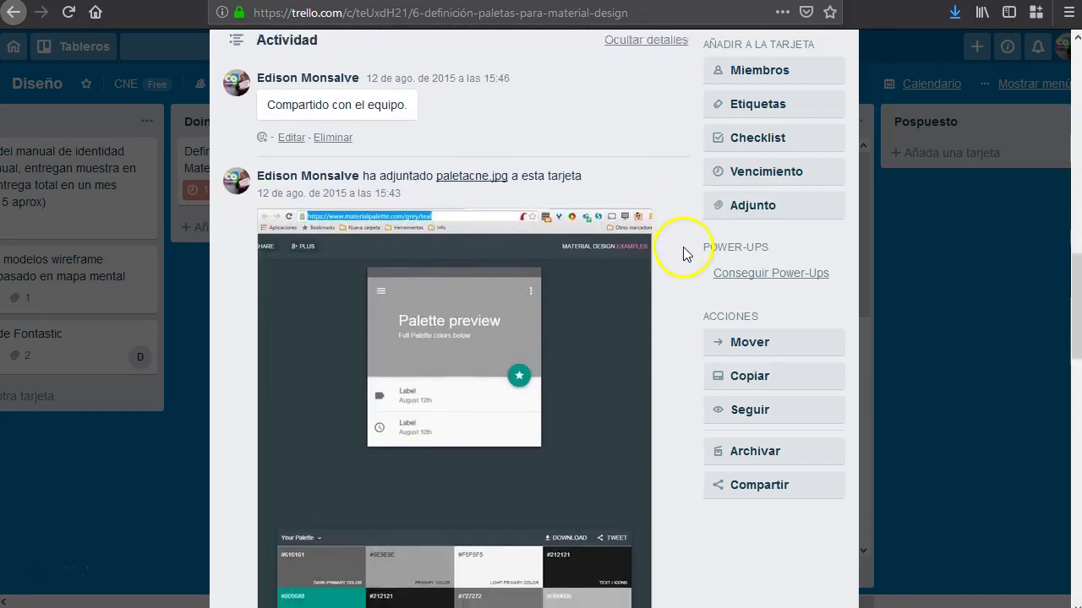
scroll(682, 247, "down", 3)
scroll(279, 478, "down", 2)
scroll(537, 315, "down", 10)
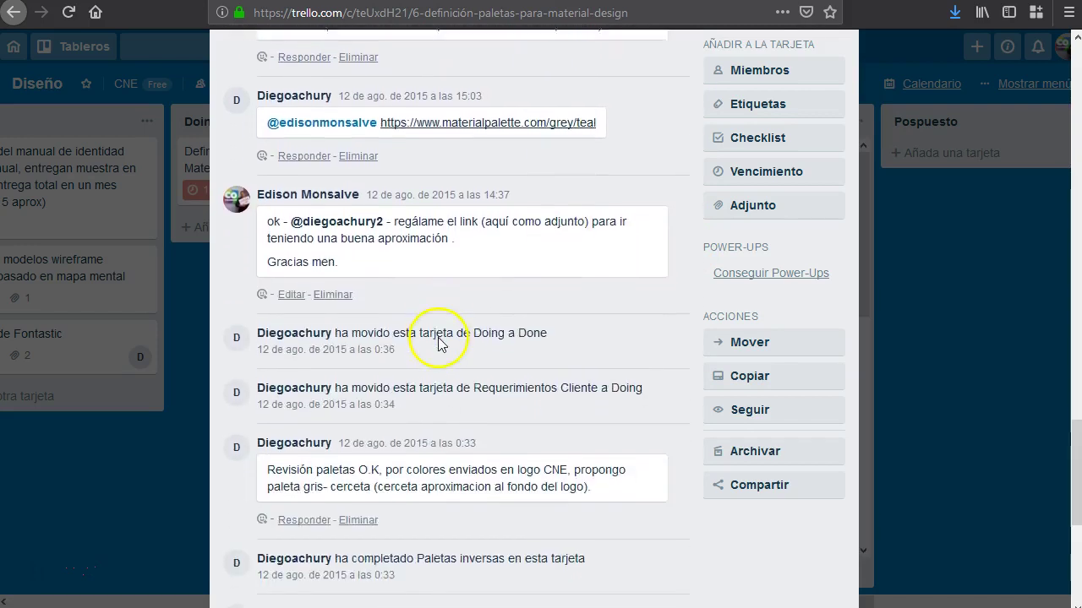
scroll(520, 370, "down", 3)
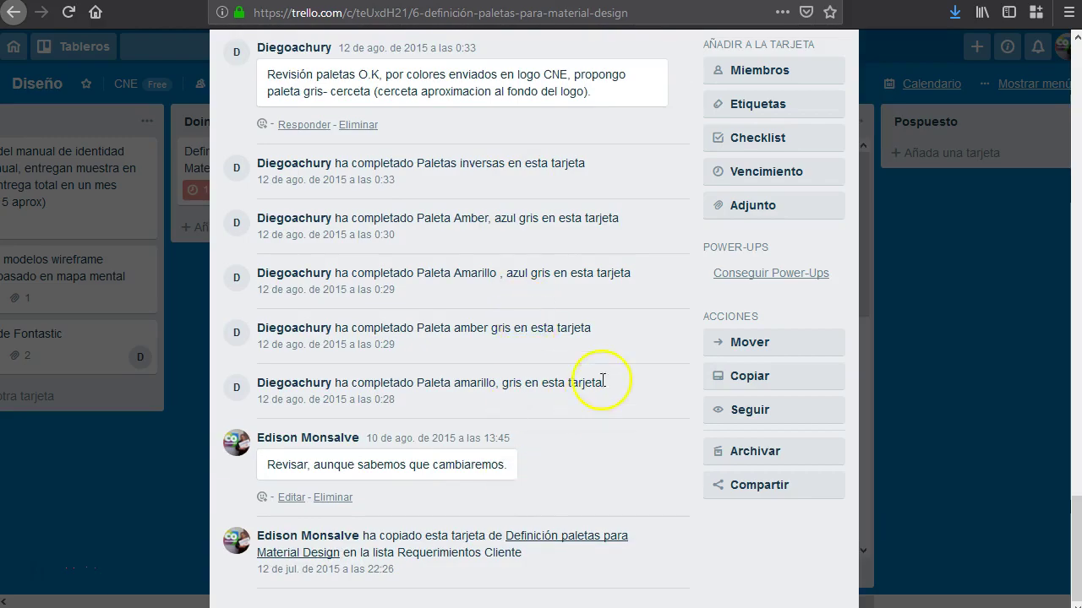
scroll(603, 380, "up", 15)
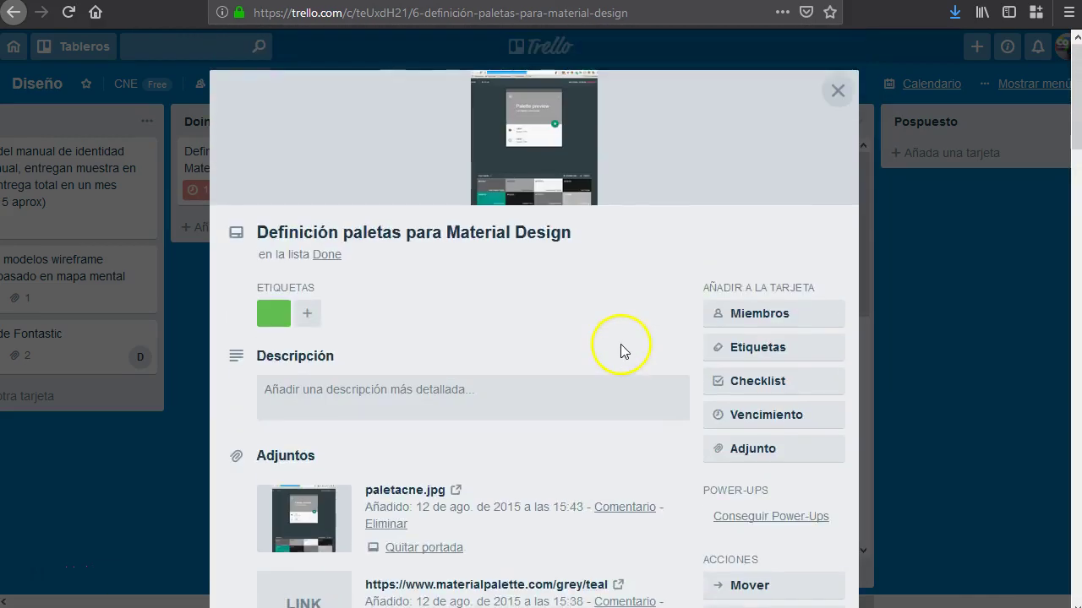
key("Escape")
Go to the boards overview and open the members page of the "Capacitación" team.
left_click(540, 46)
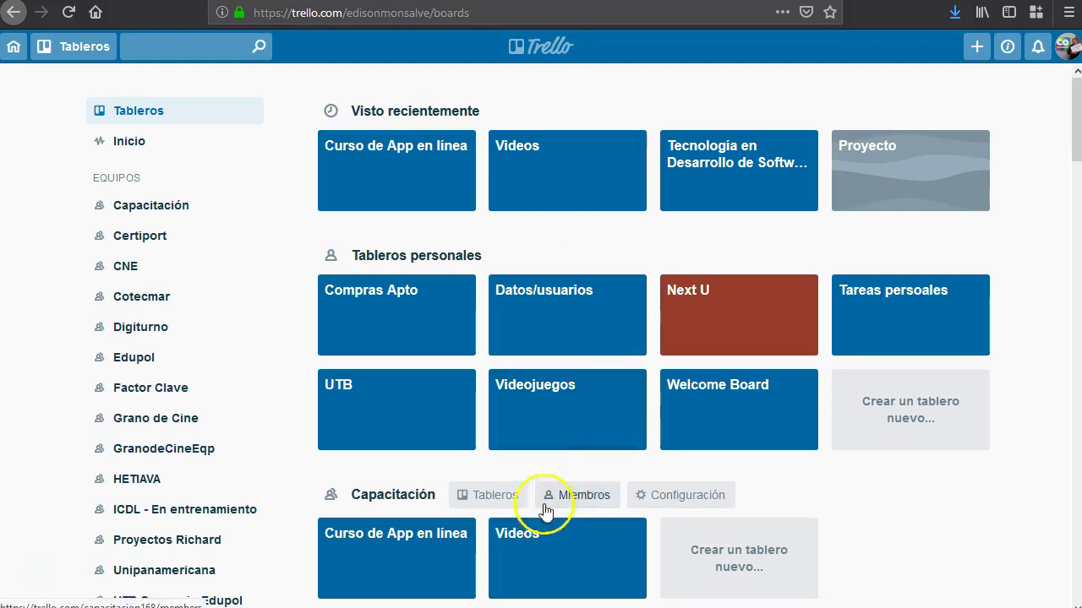
left_click(577, 504)
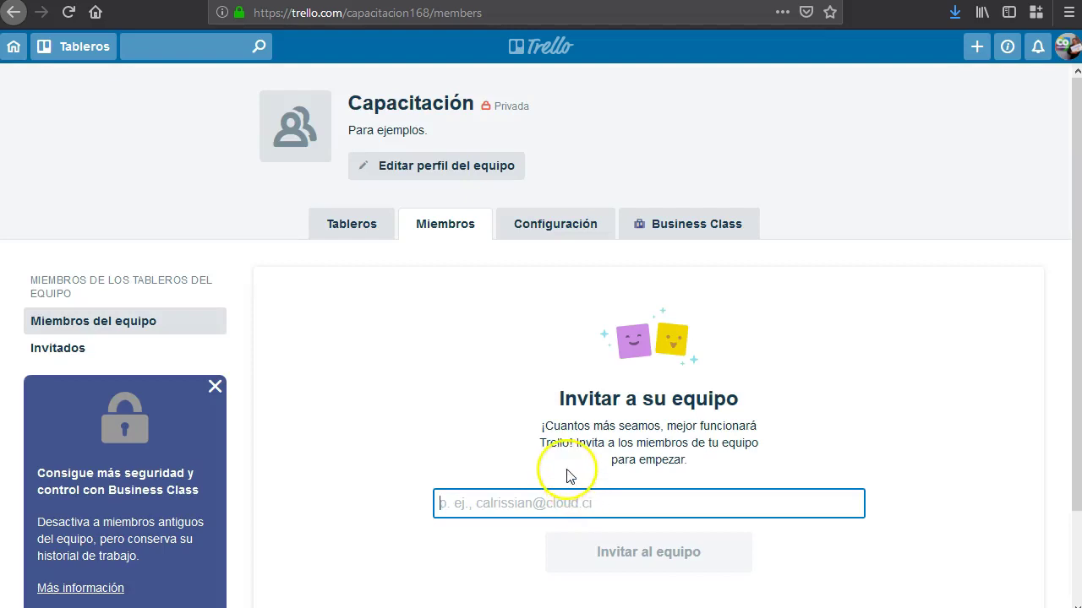